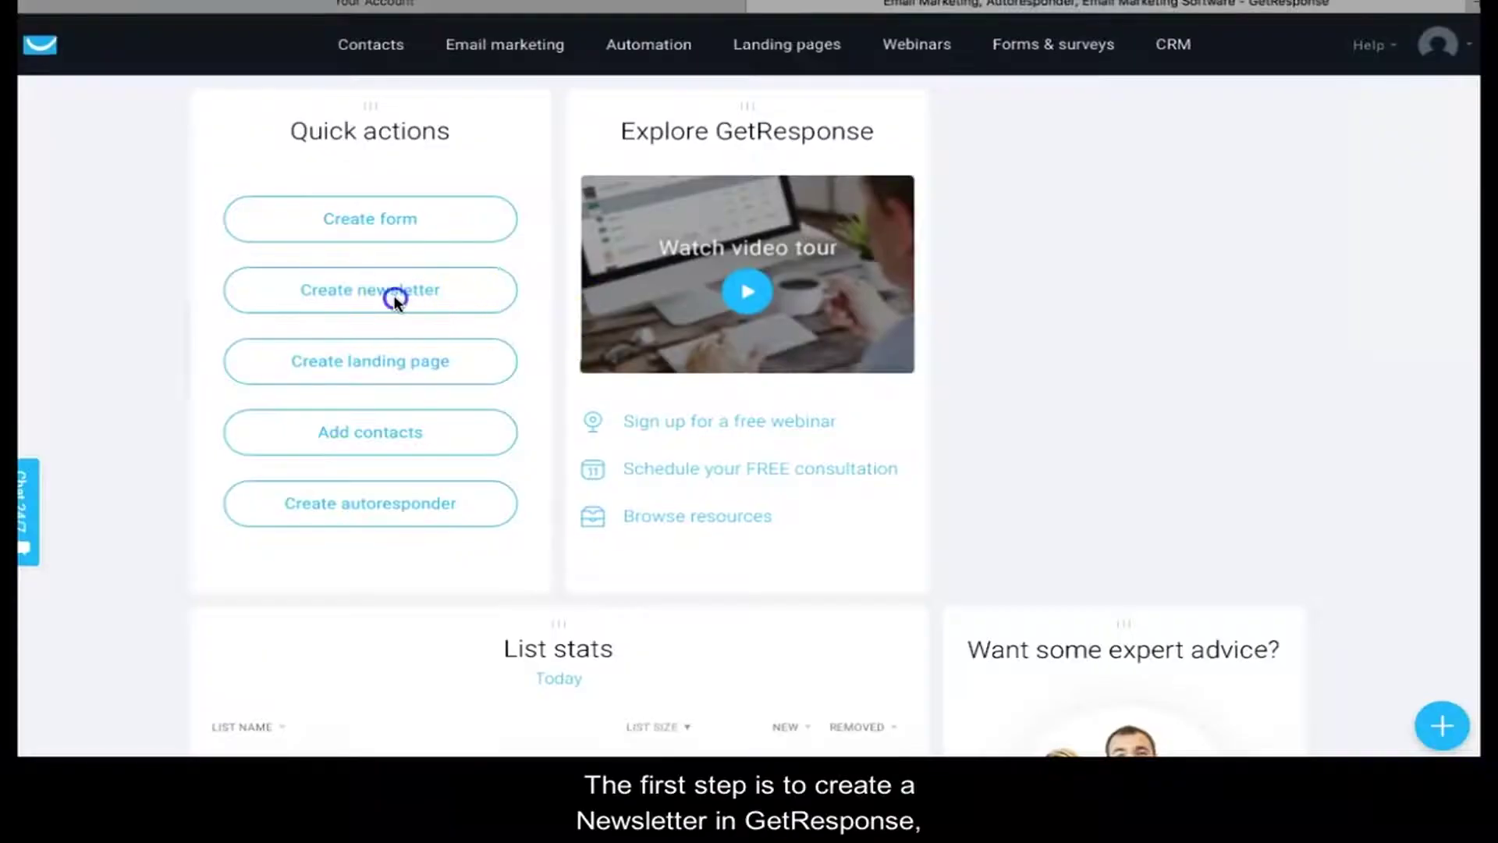
- Start a drag-and-drop newsletter with message name and subject 'Playable Tutorial'
left_click(397, 302)
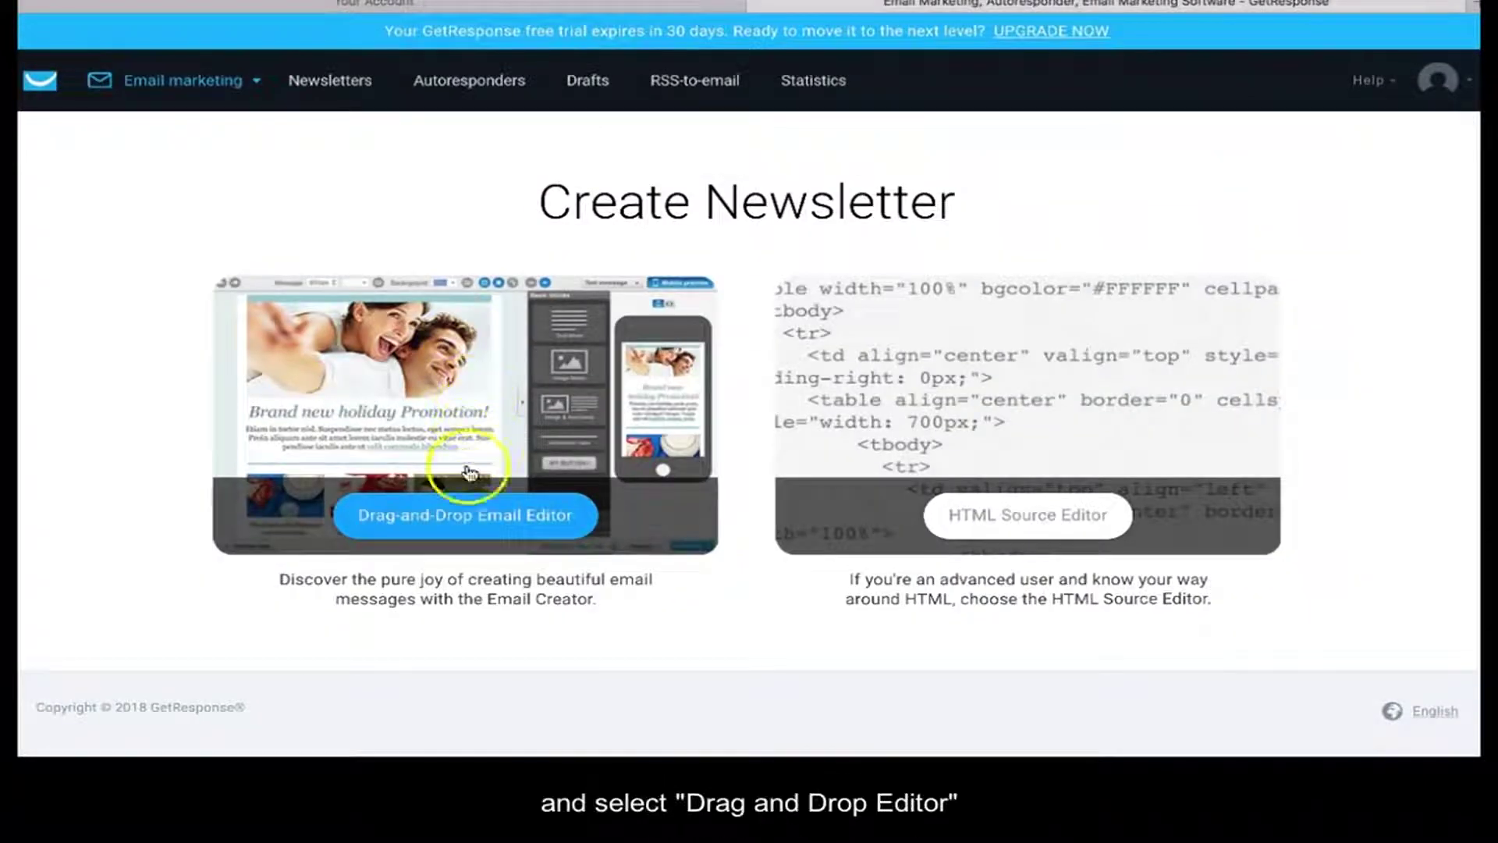
left_click(461, 516)
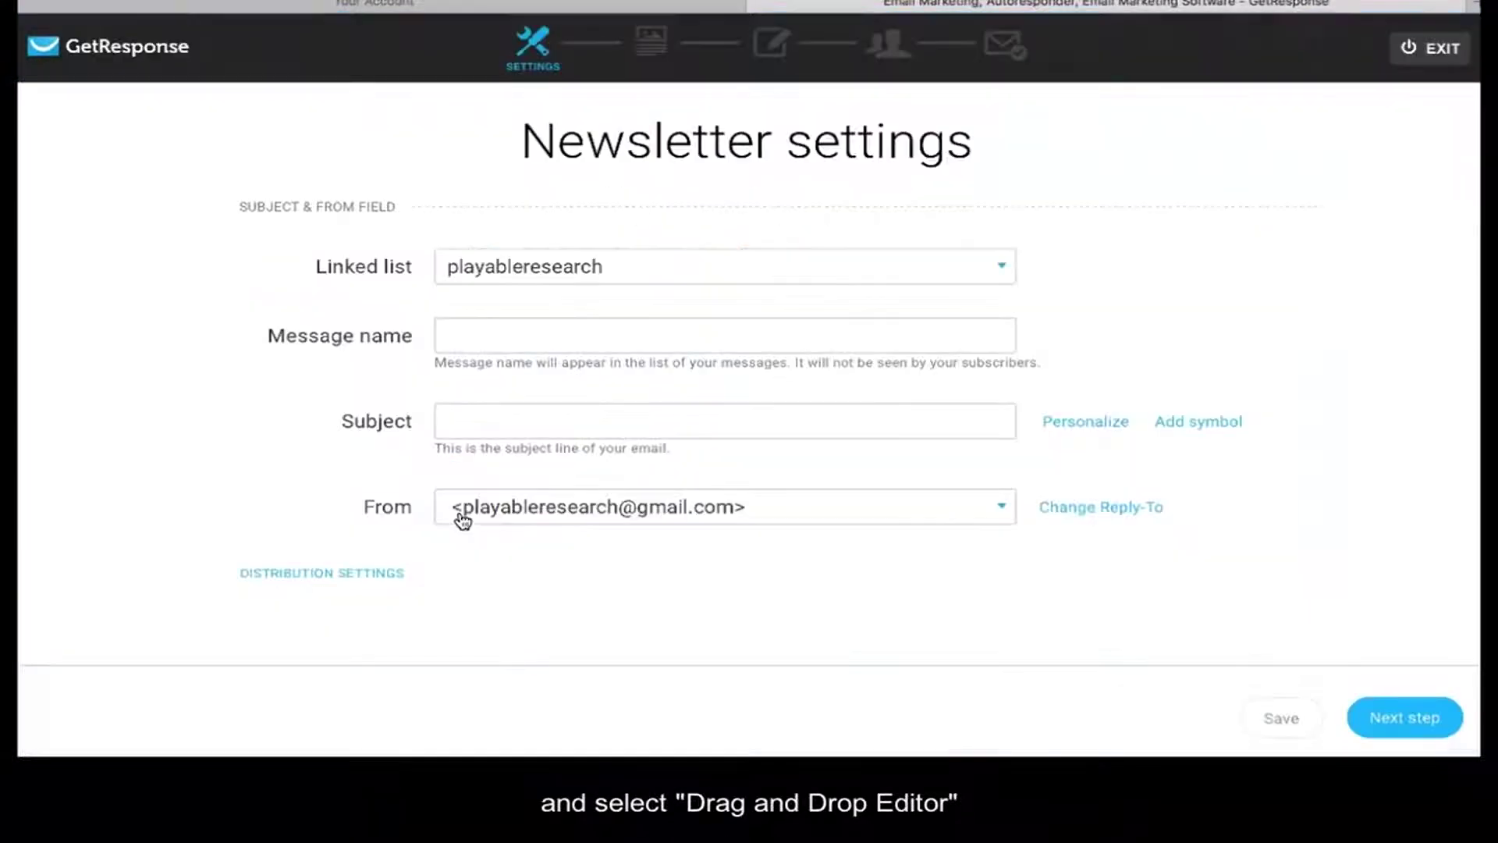
left_click(460, 343)
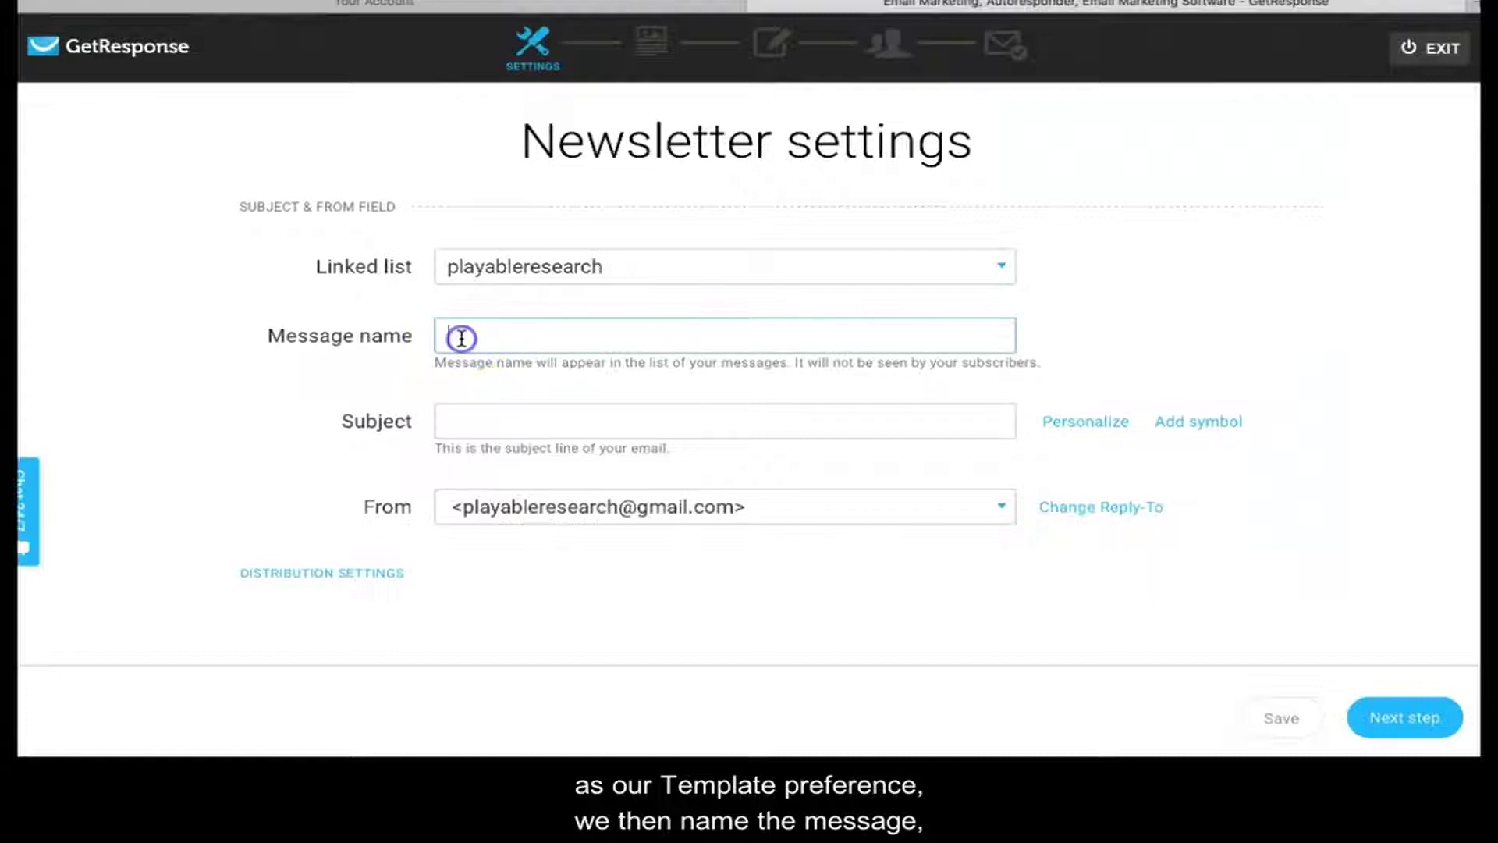
type("Playable Tutorial")
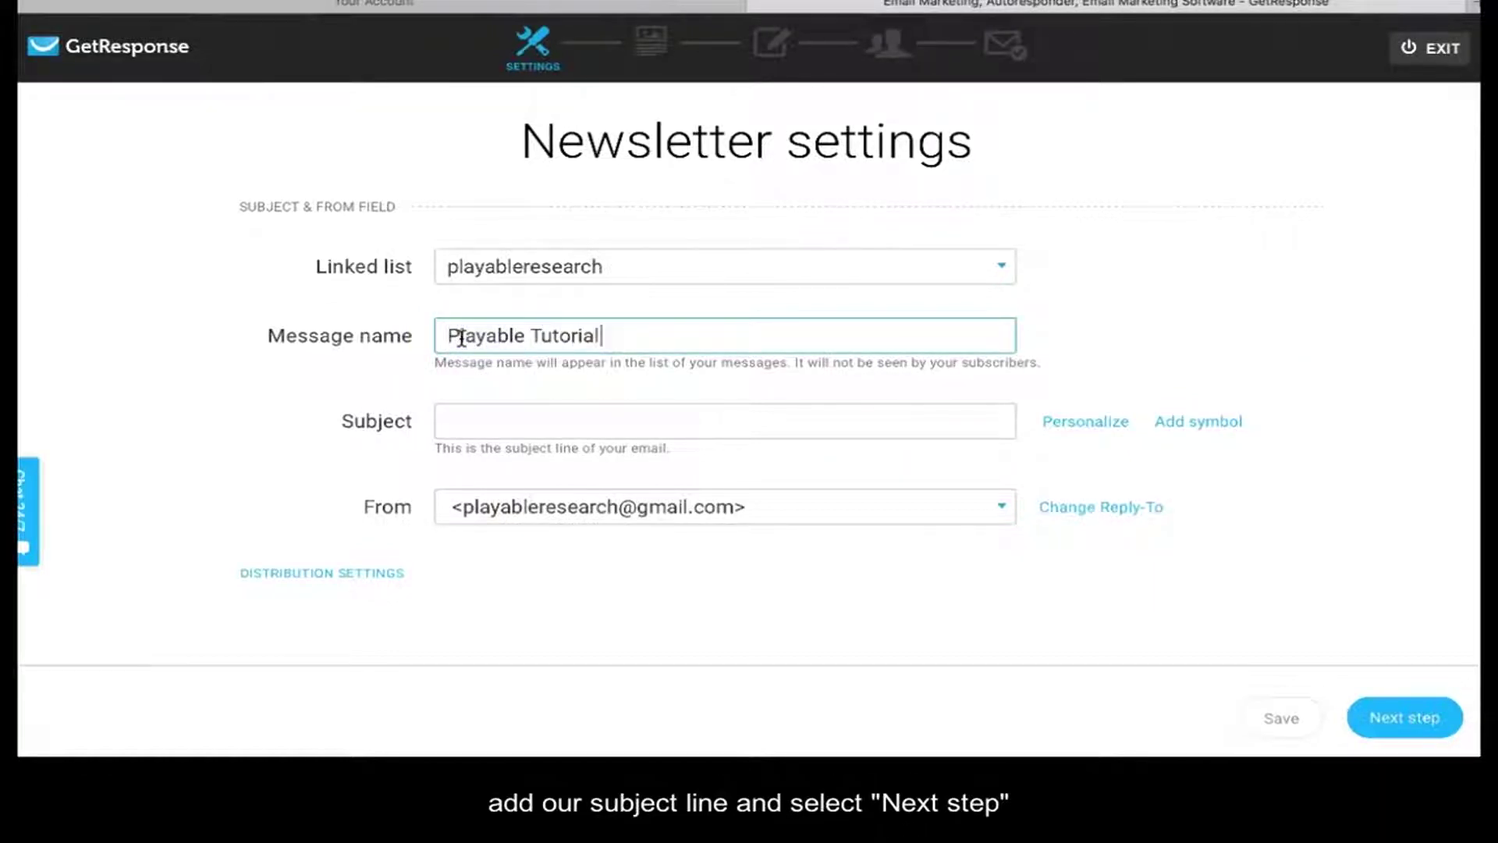
left_click(459, 424)
type("Playab")
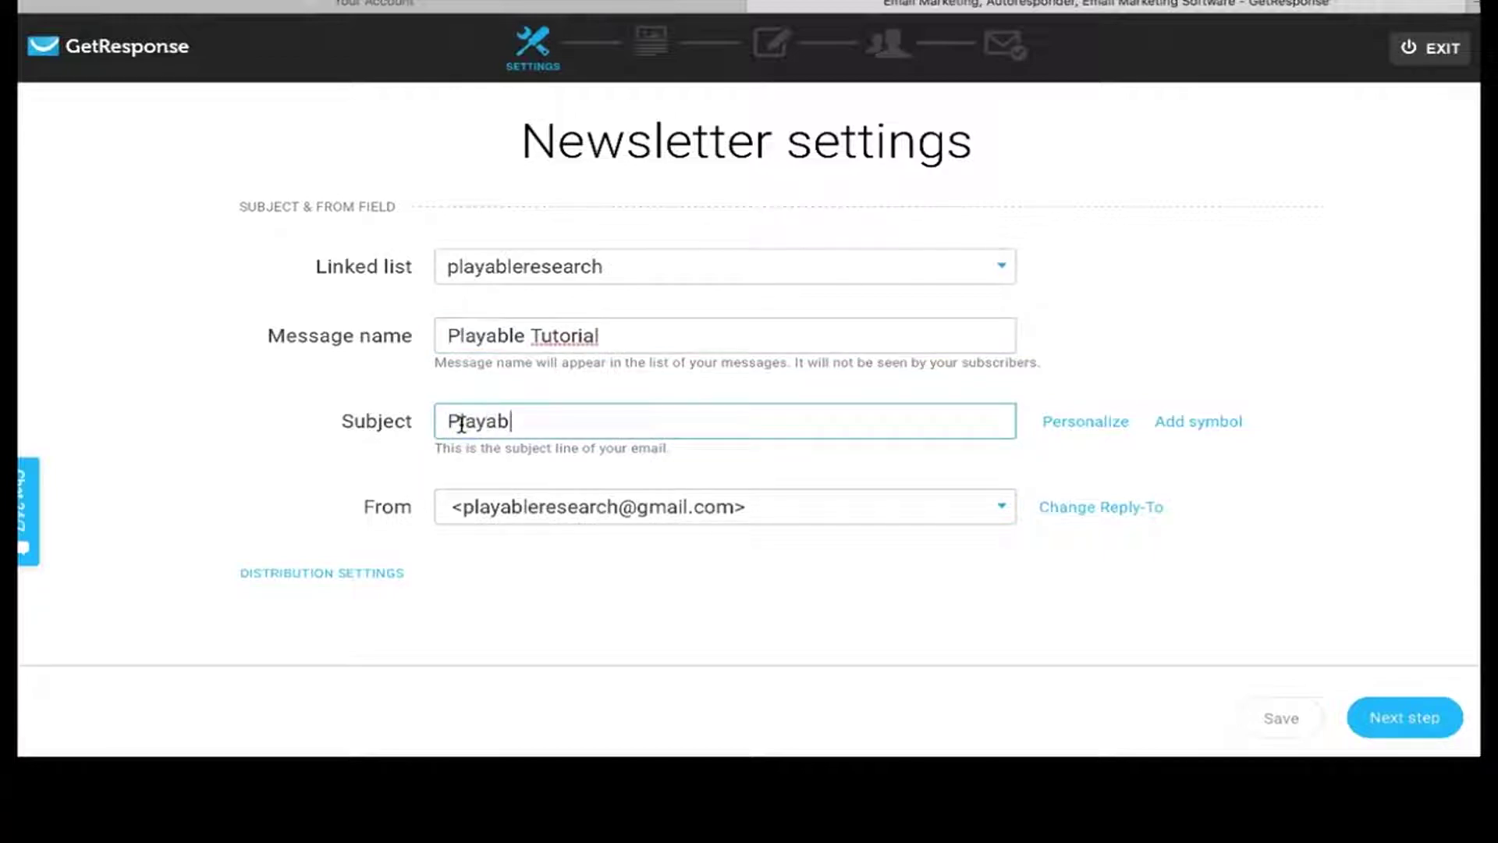
type("le Tutorial")
left_click(1402, 724)
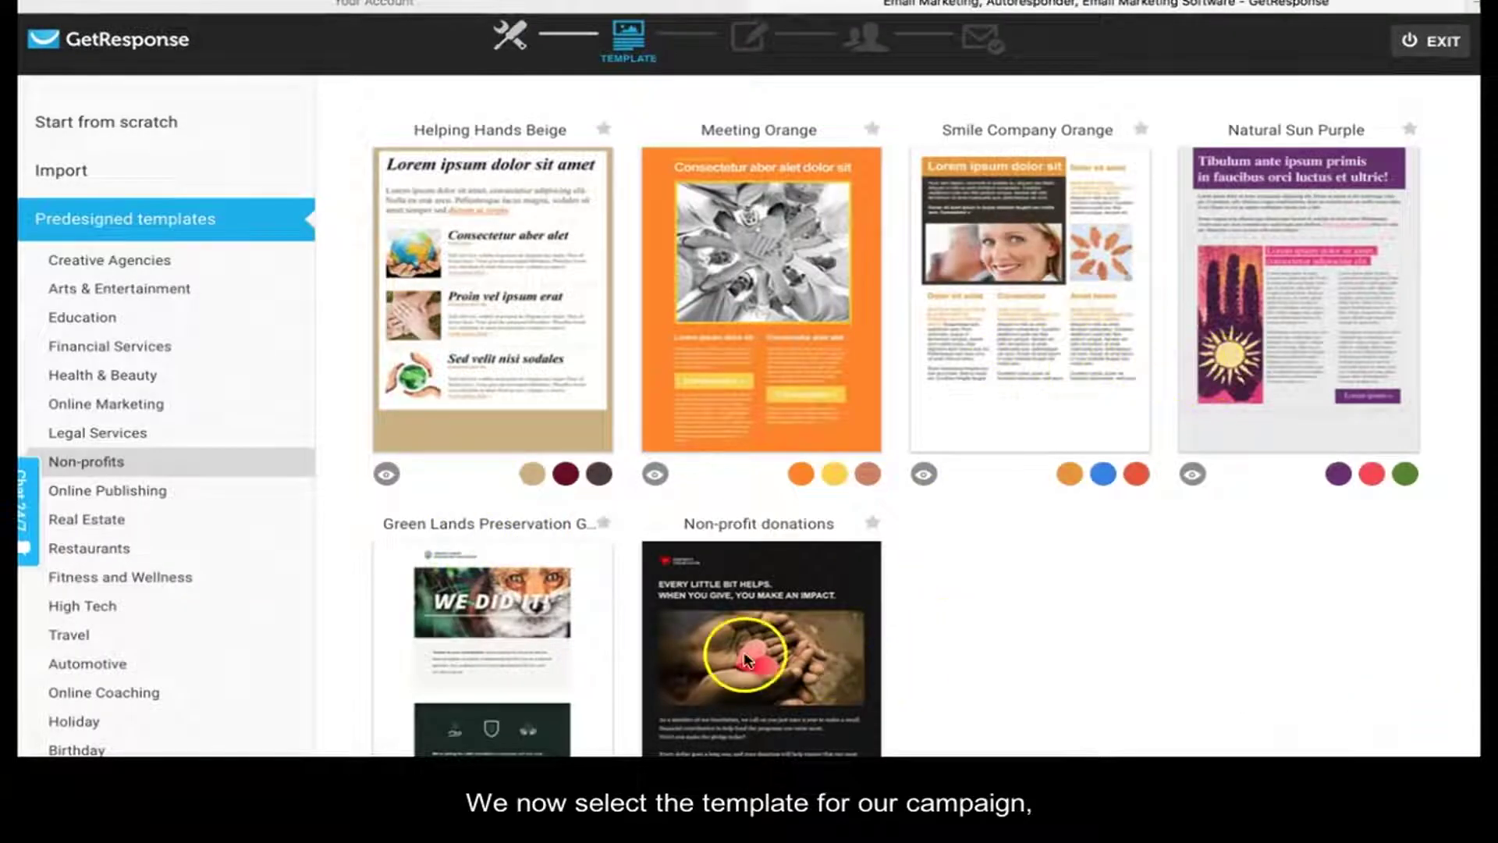
- Use the Non-profit donations template from the predesigned gallery
mouse_move(738, 662)
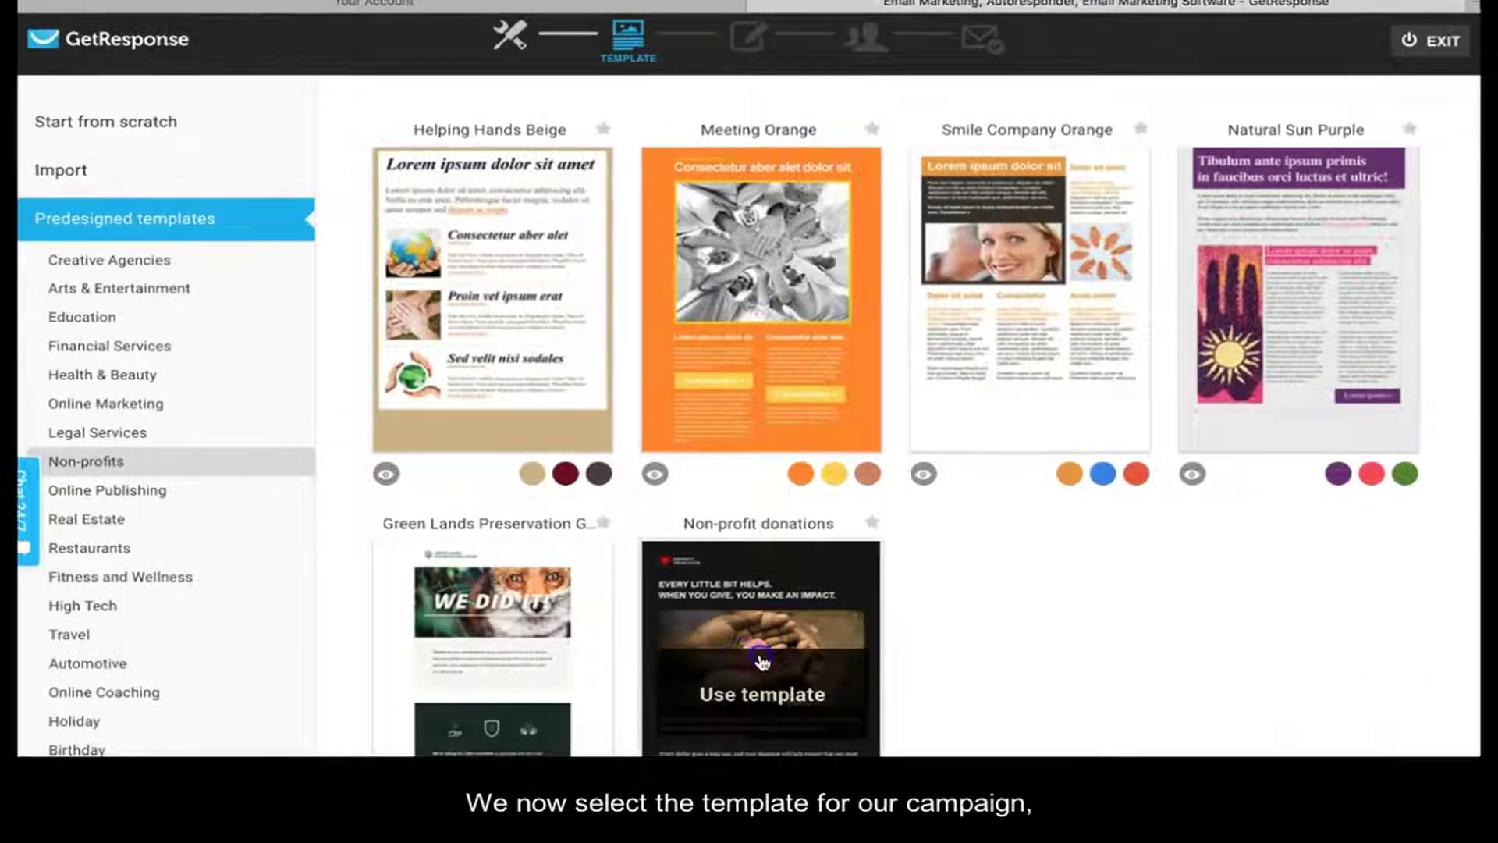
left_click(762, 662)
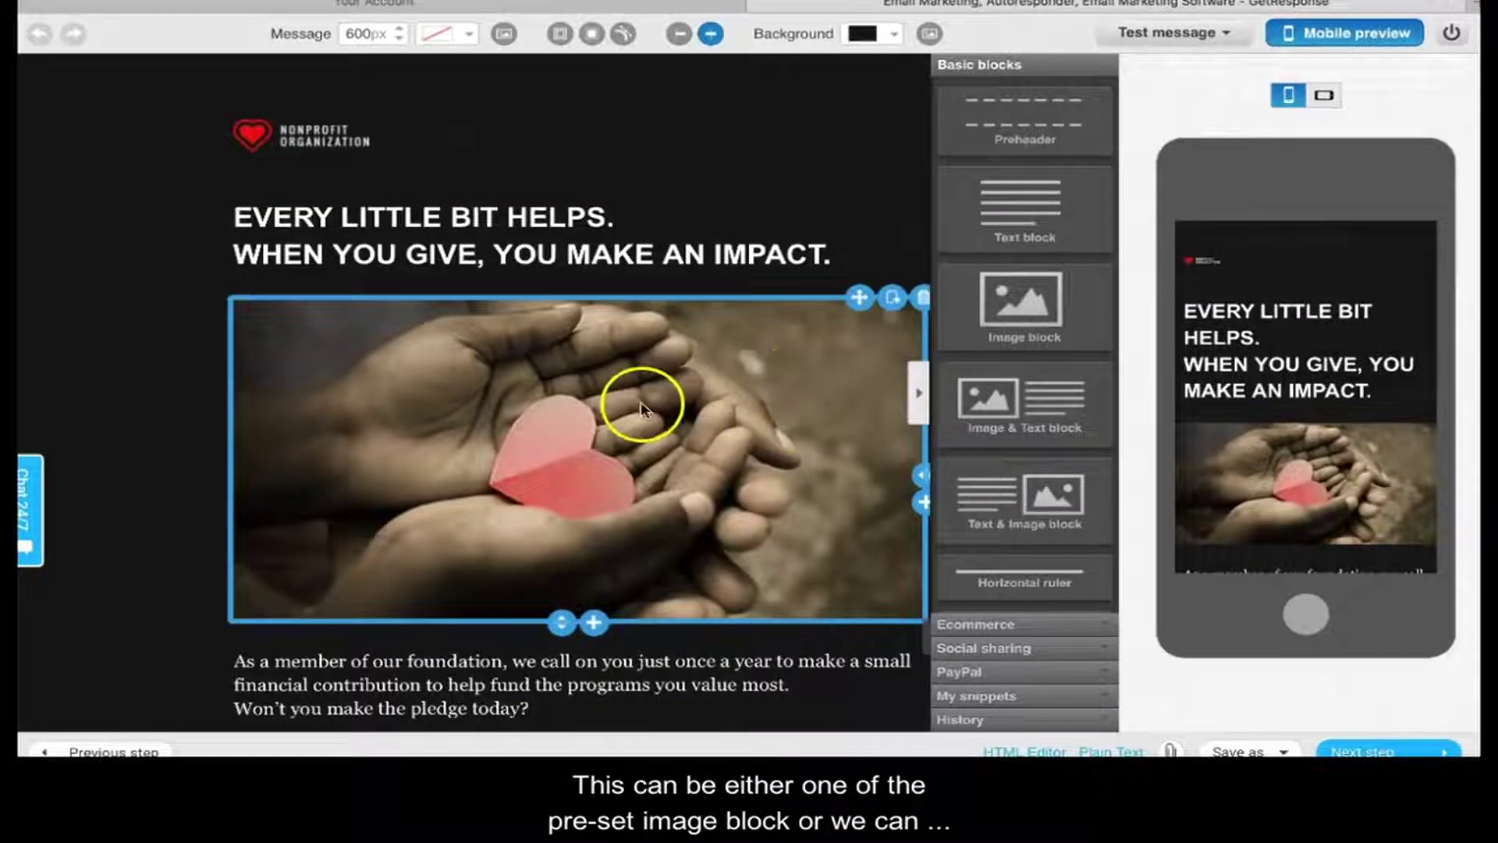
- Collapse the blocks panel and inspect the 600 × 309 px hero image block
left_click(914, 394)
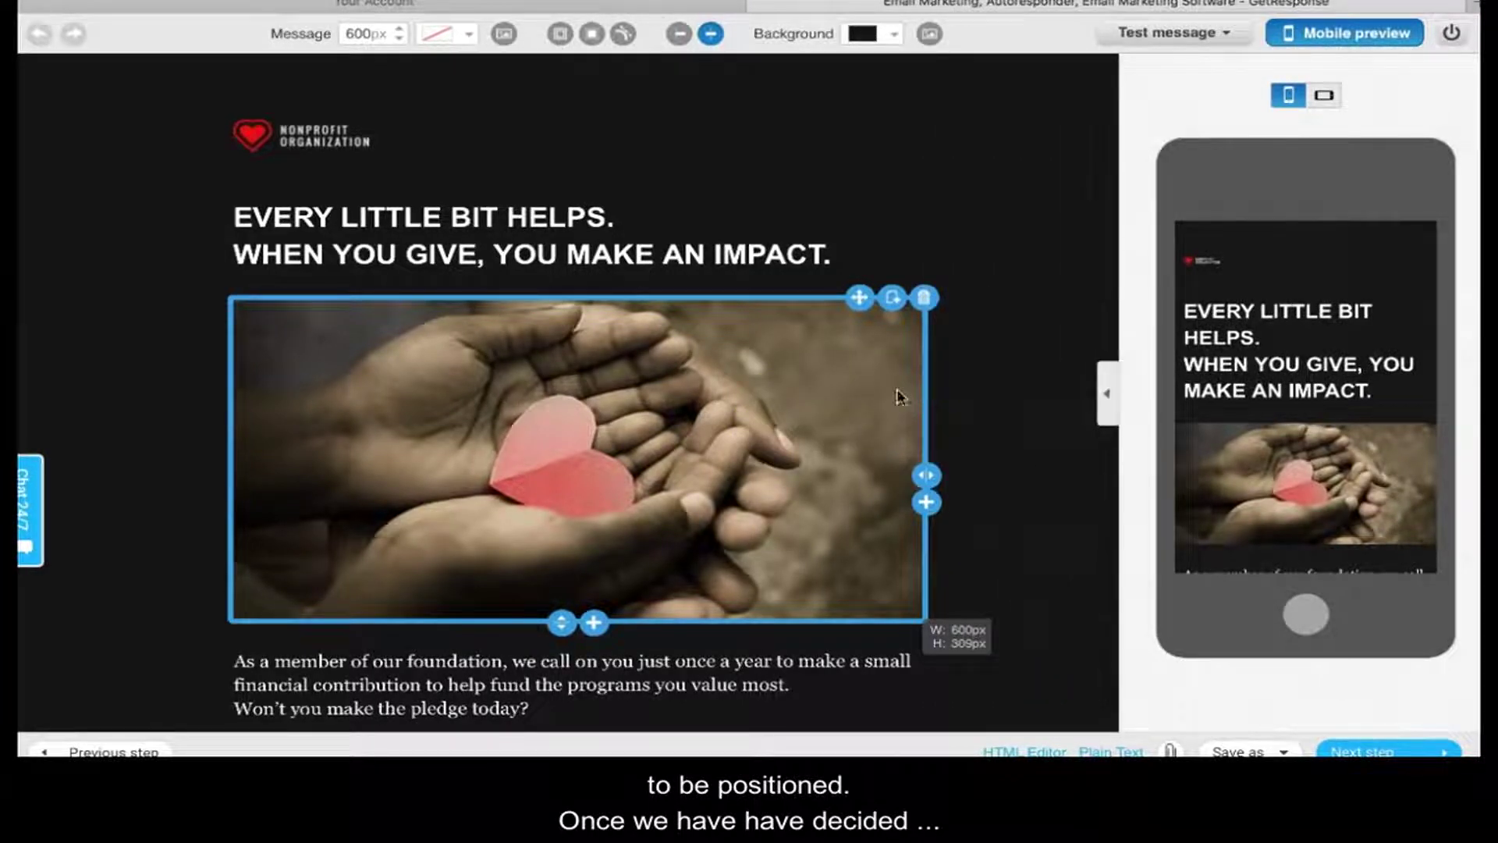
left_click(902, 660)
mouse_move(880, 533)
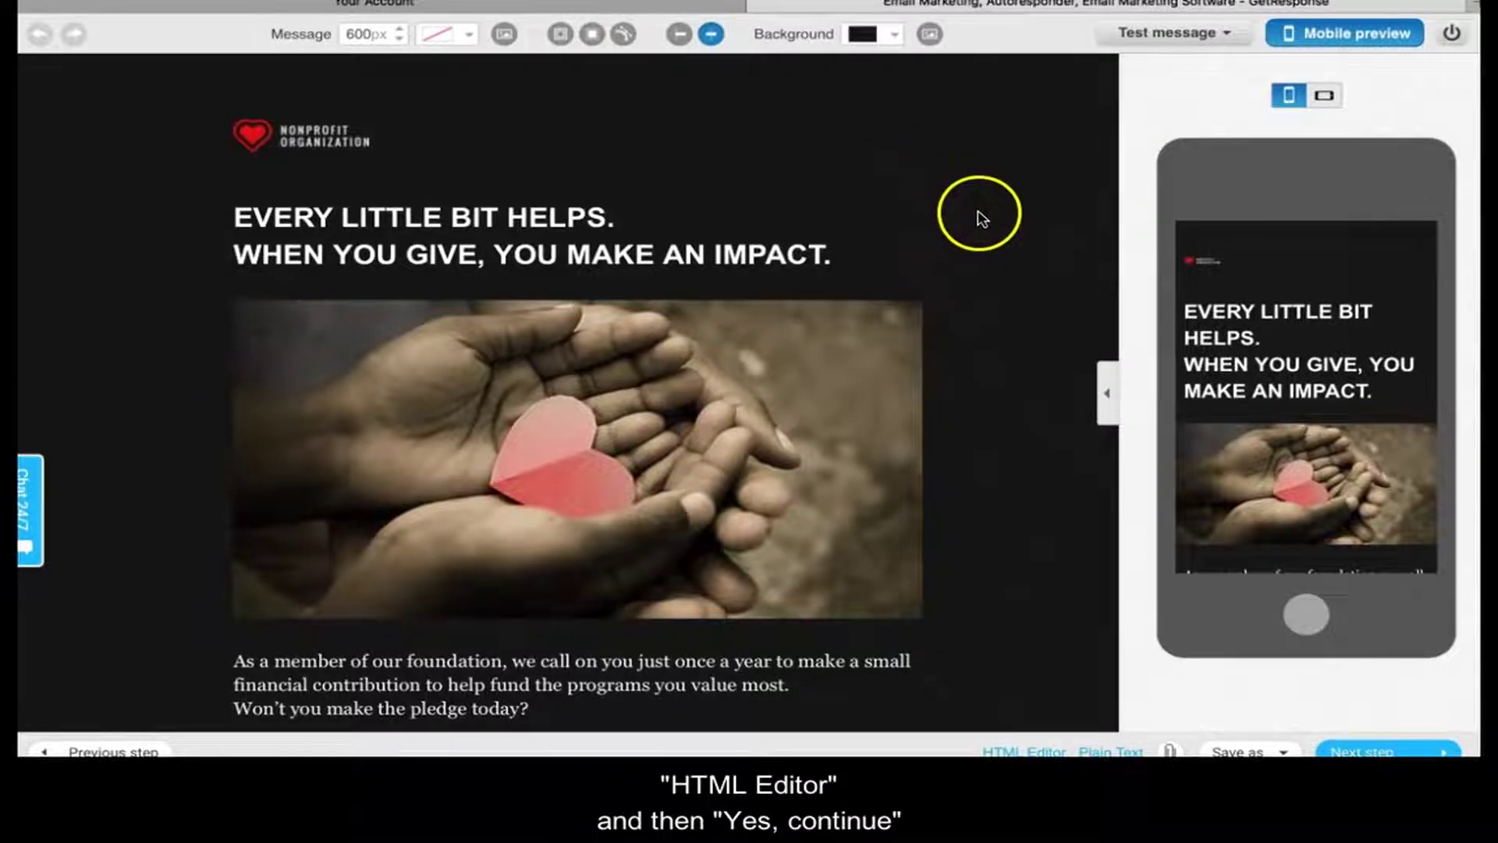
- Switch the template to HTML code, select the hero image's <img> tag, and start the Playable login
left_click(1038, 751)
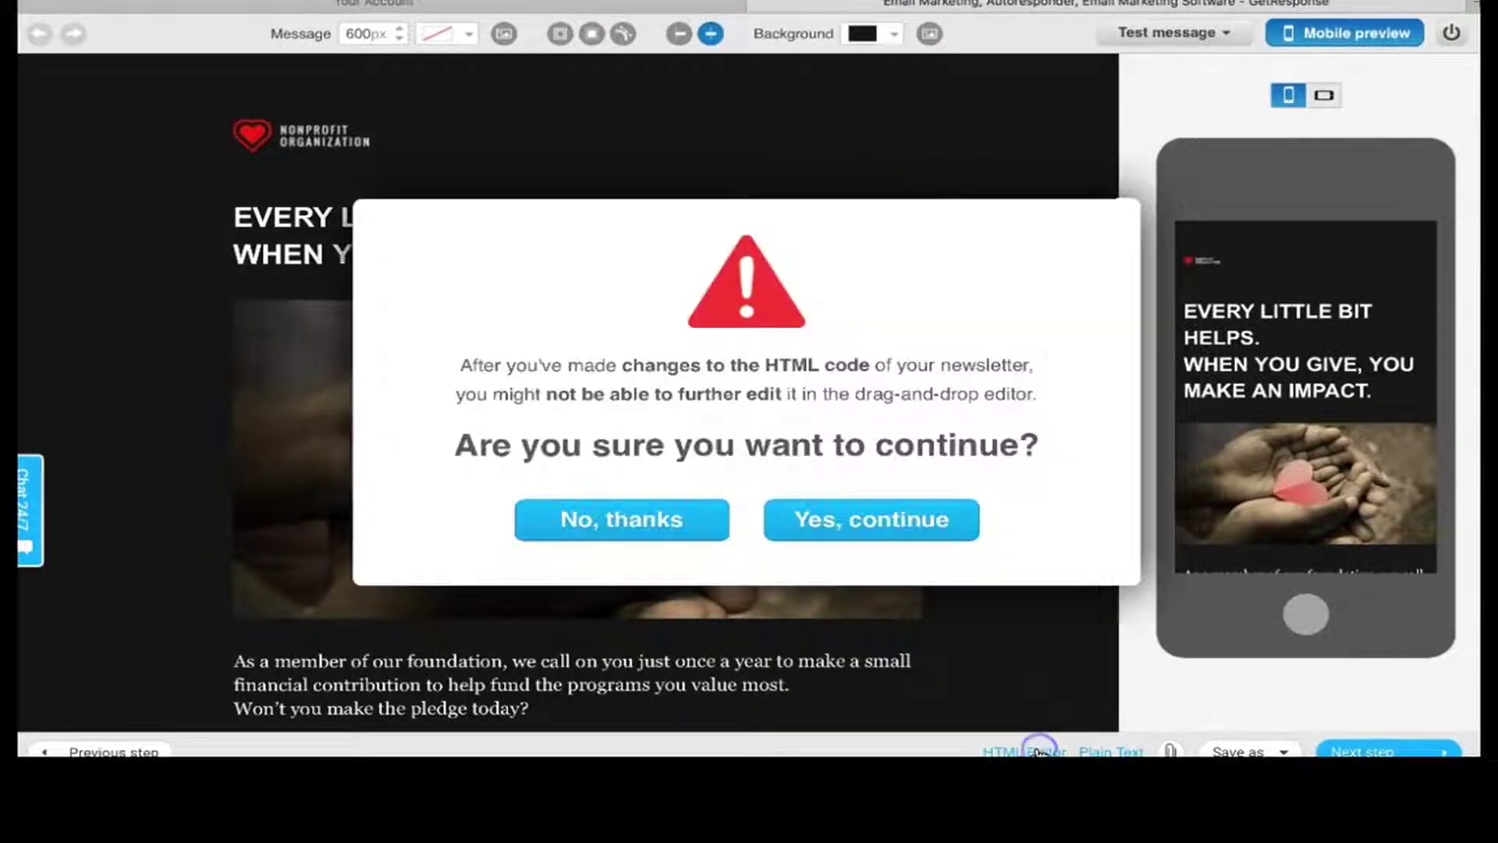
left_click(823, 518)
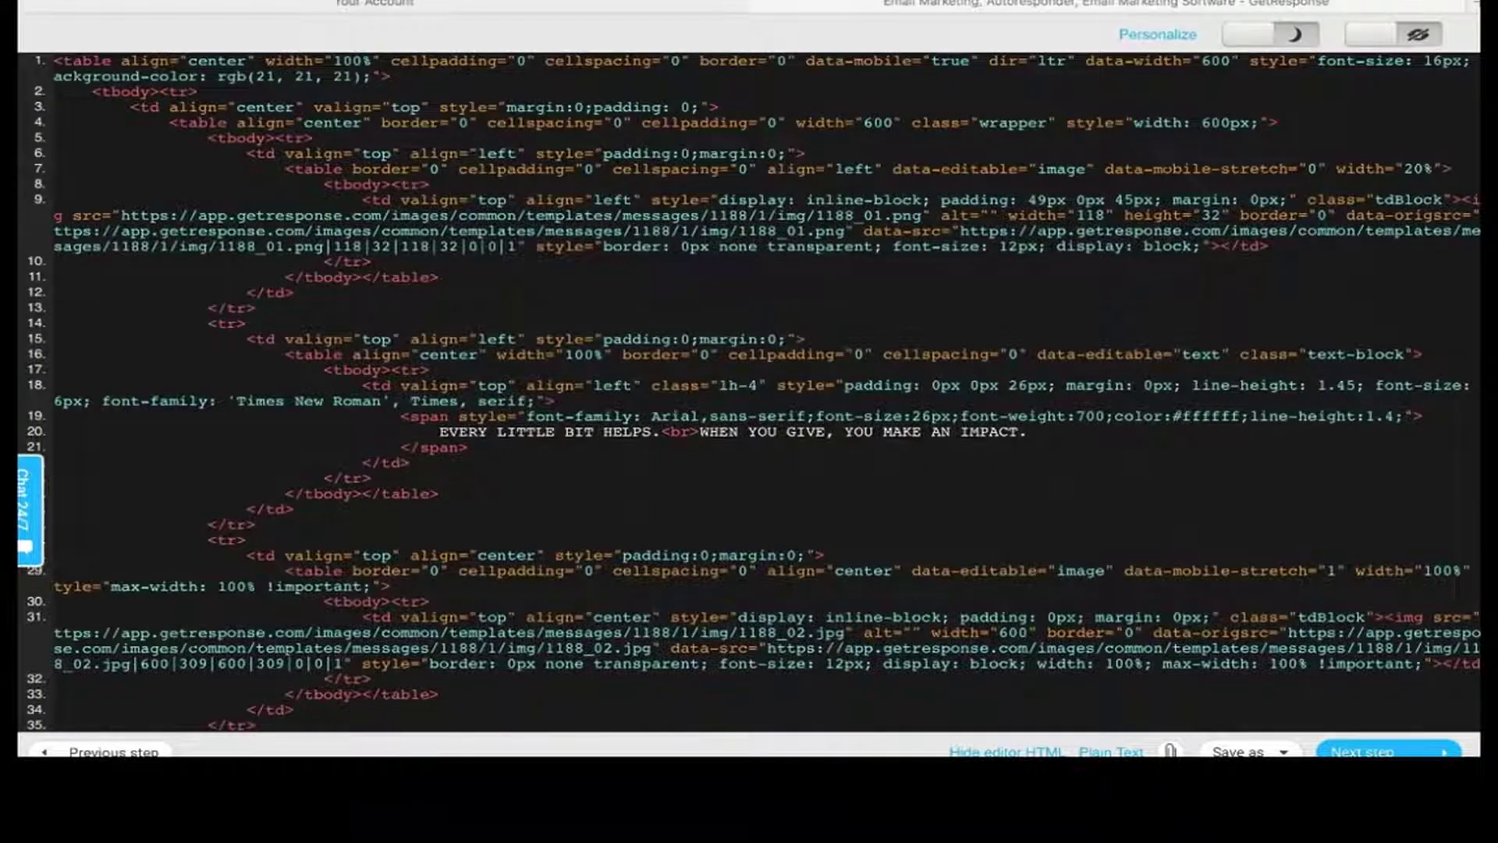
scroll(1204, 261, "down", 5)
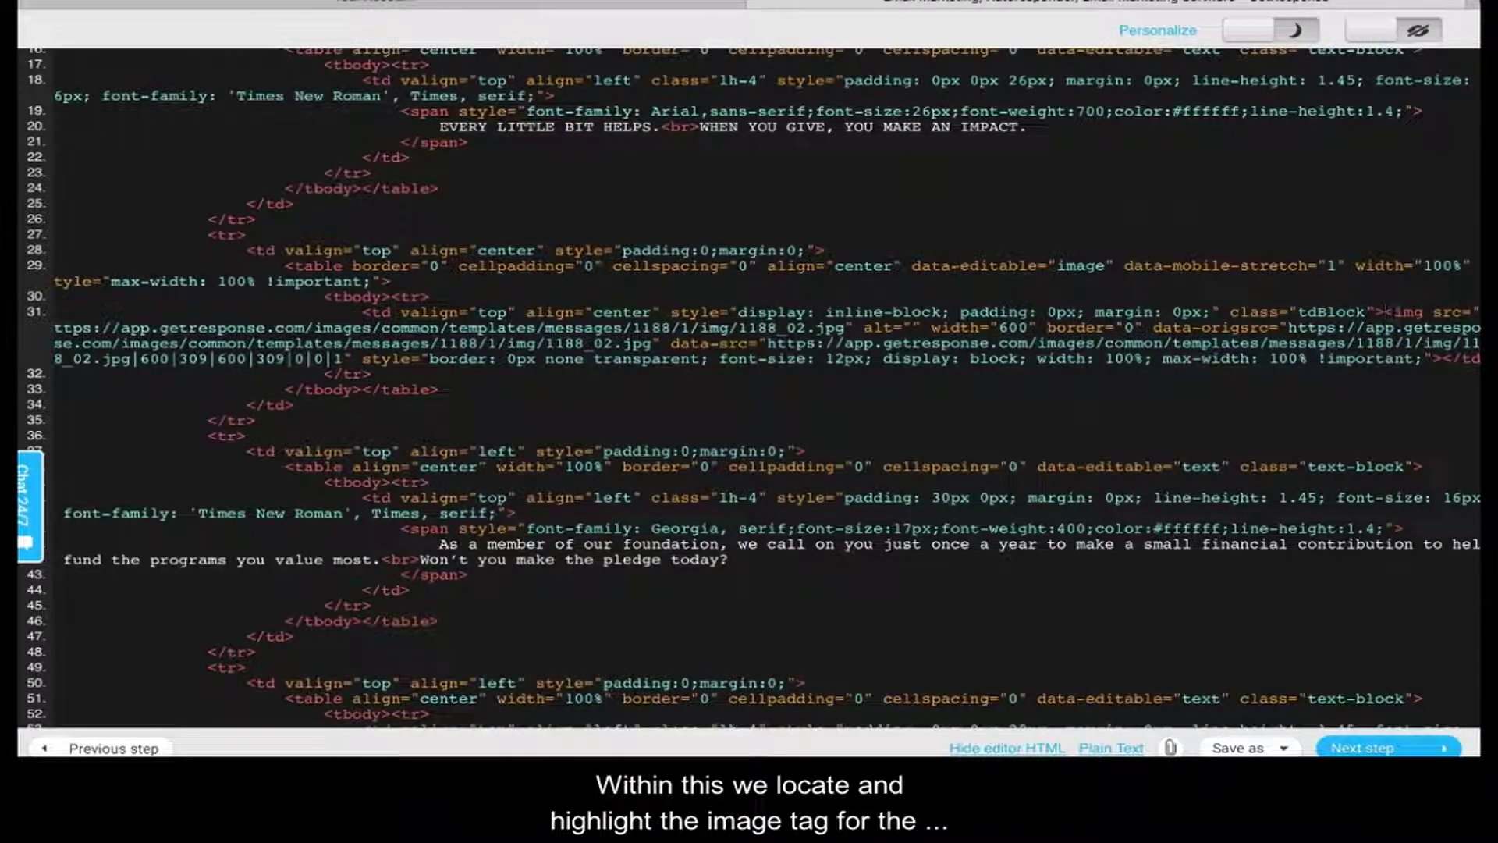
left_click_drag(1384, 312, 1441, 359)
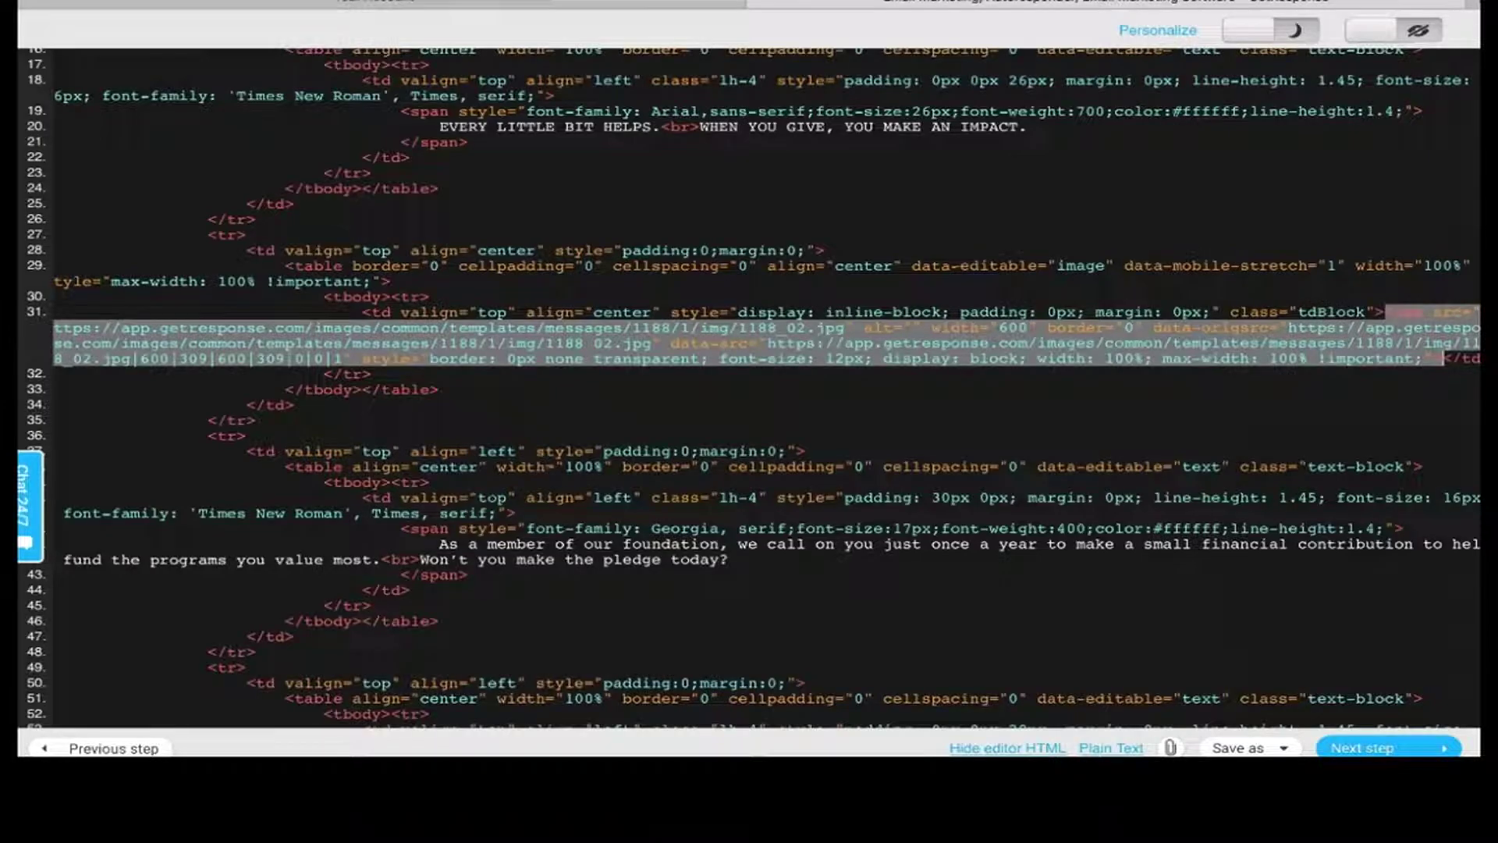
left_click(929, 537)
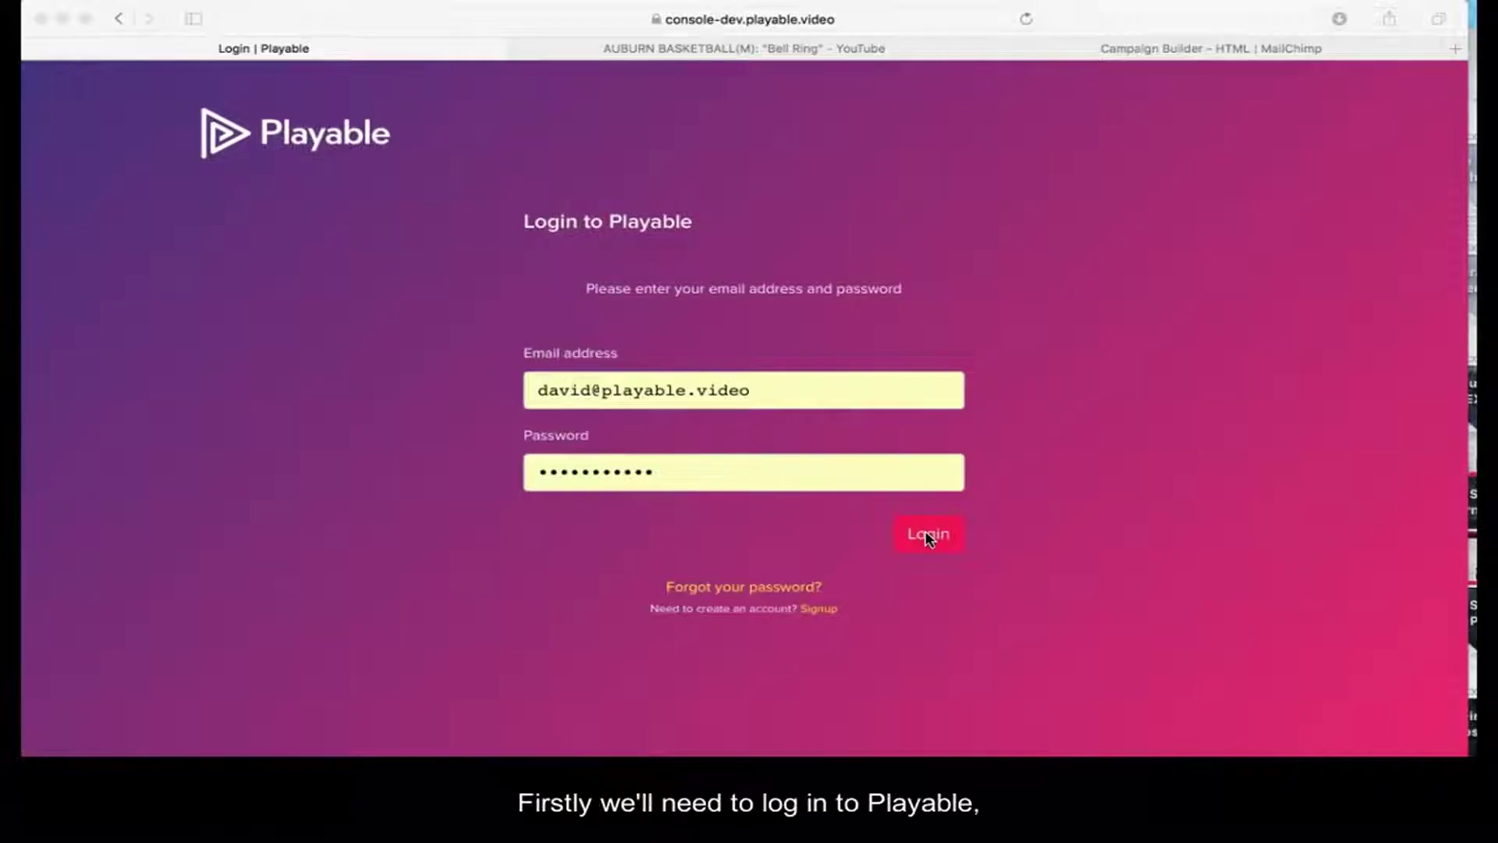
- Log in to Playable, go to the Videos dashboard and start a new video
left_click(929, 537)
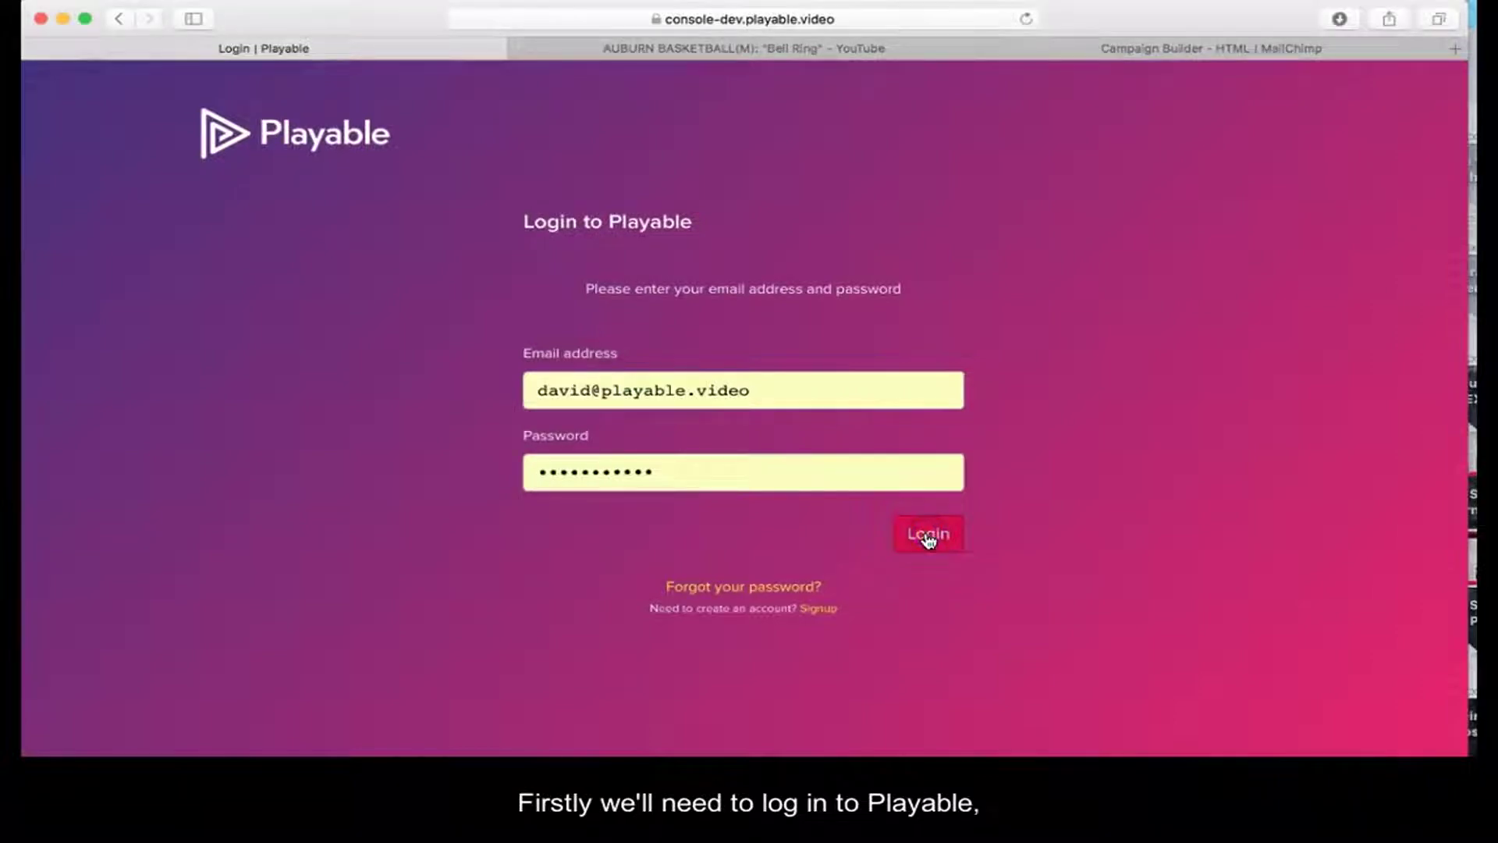
left_click(929, 537)
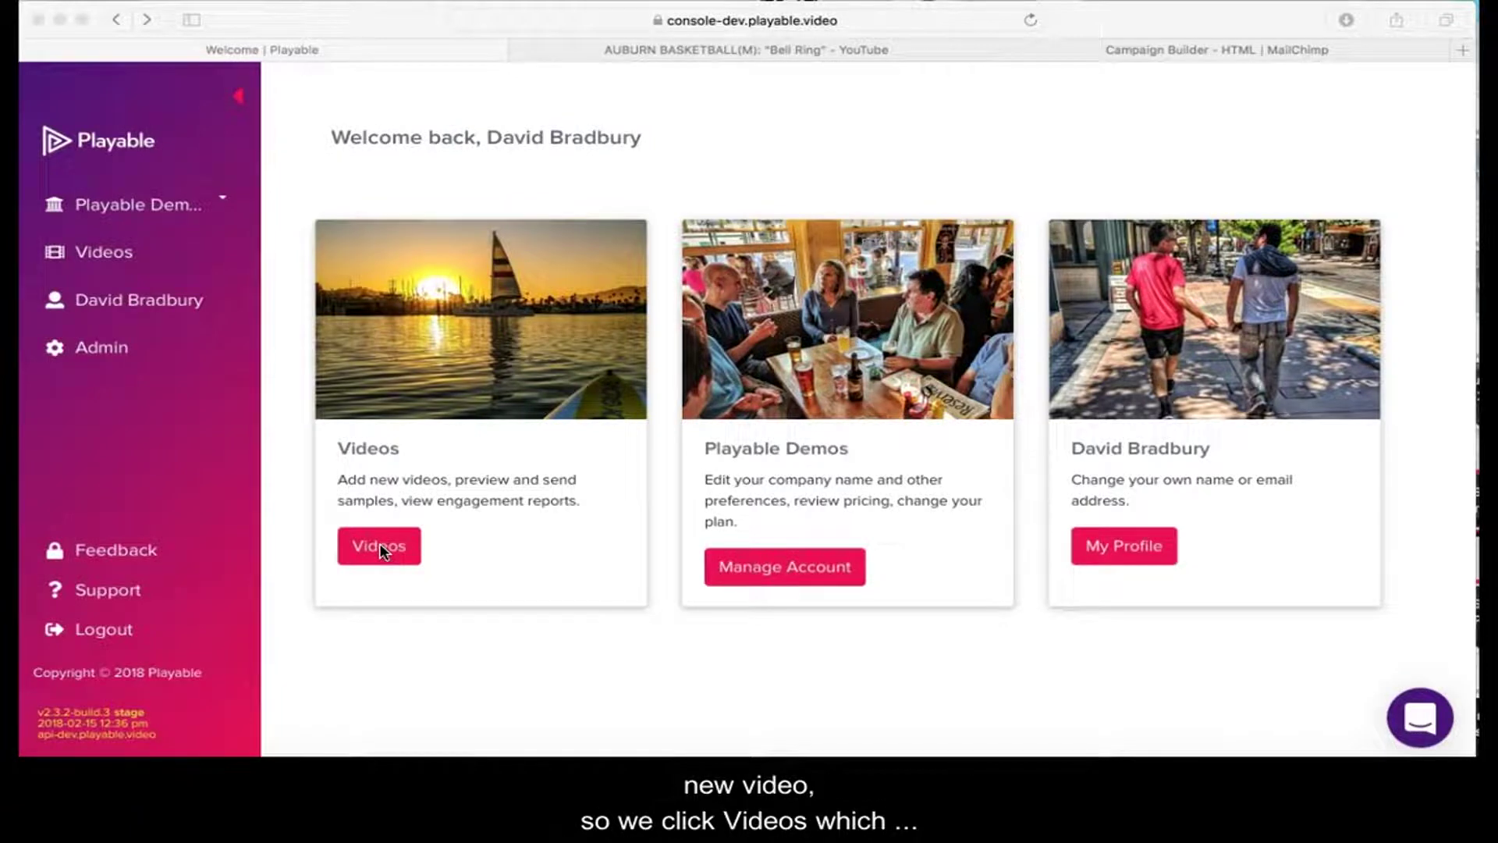
left_click(380, 548)
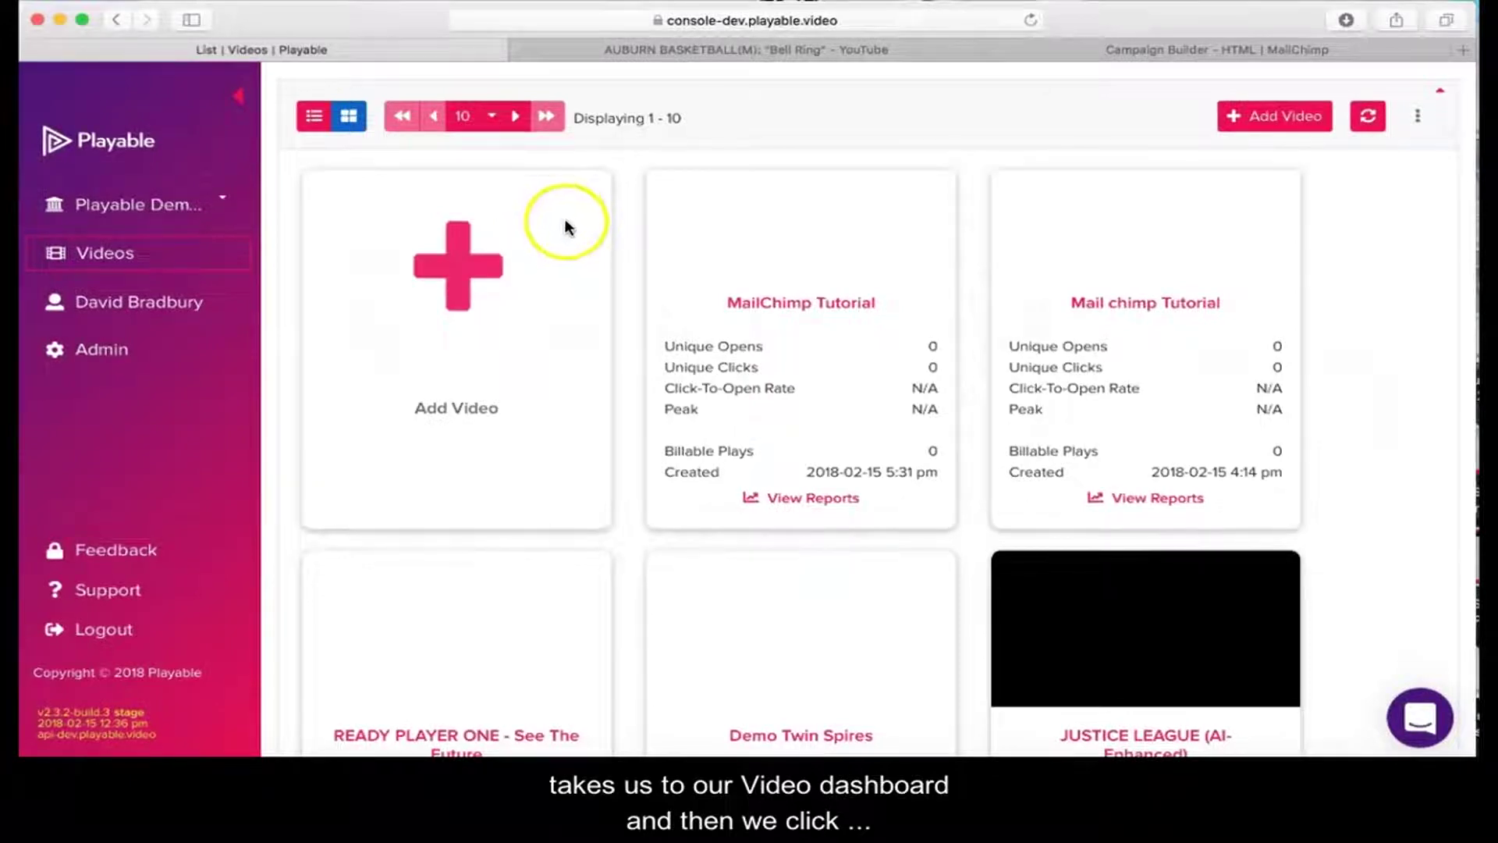
left_click(458, 276)
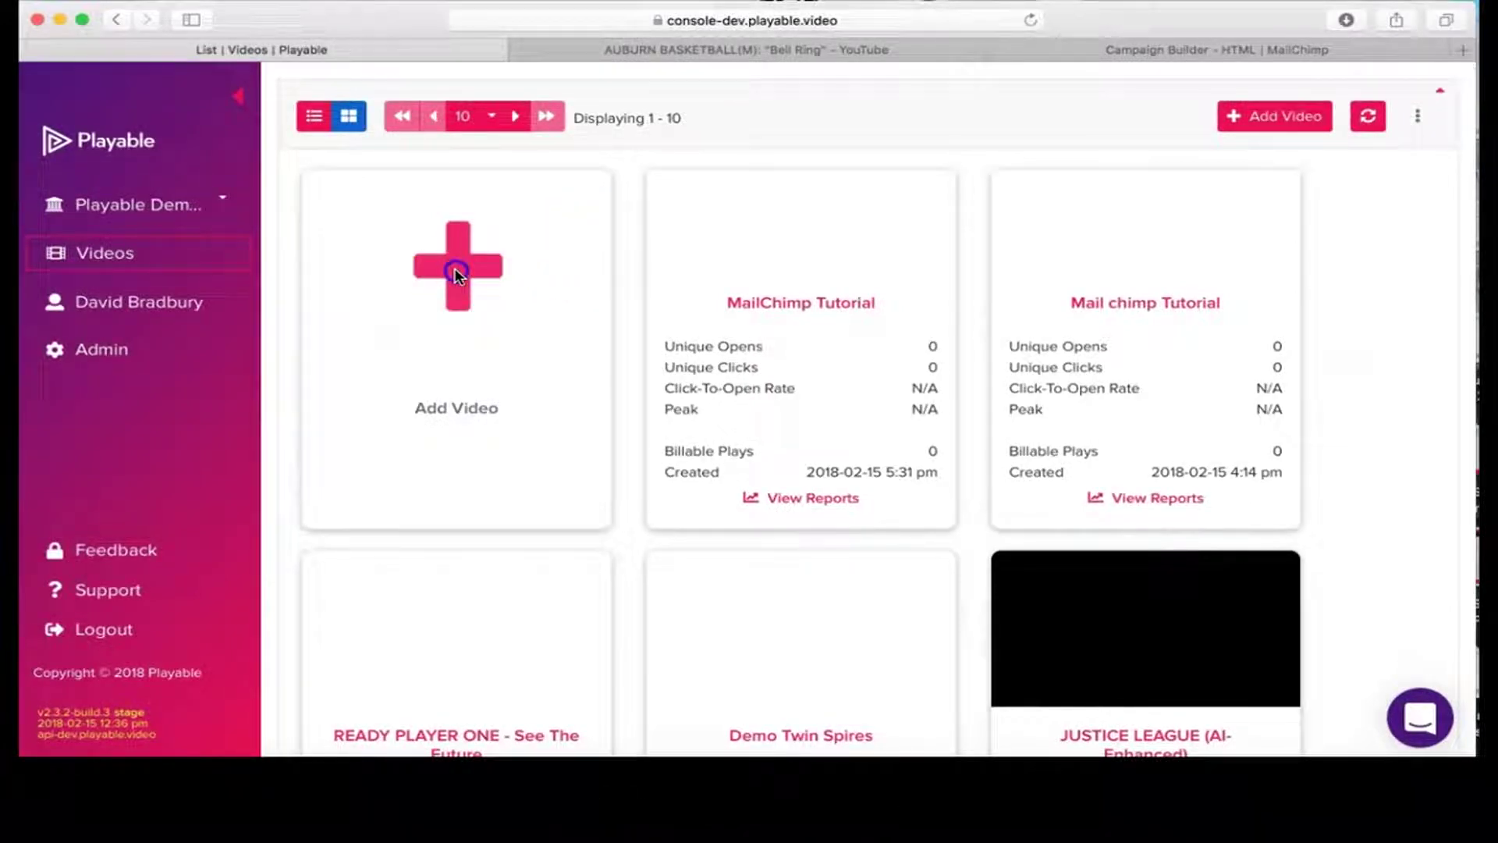
- Title the new video 'Playable Tutorial'
left_click(411, 224)
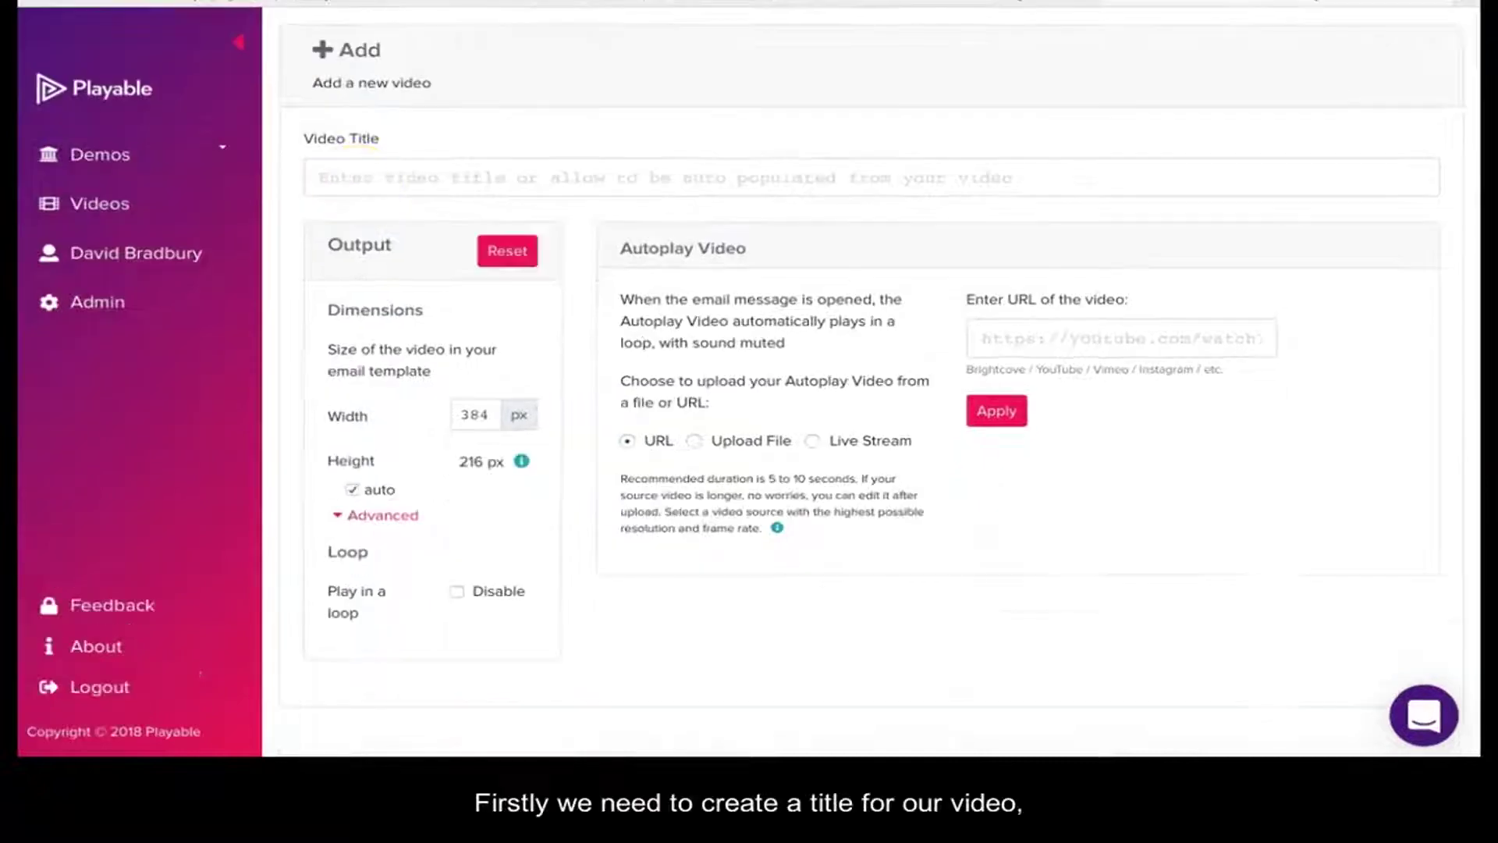
left_click(355, 178)
type("Playable Tutorial")
- Set the video width to 564 px and make the height fixed instead of auto
left_click(494, 418)
left_click(491, 413)
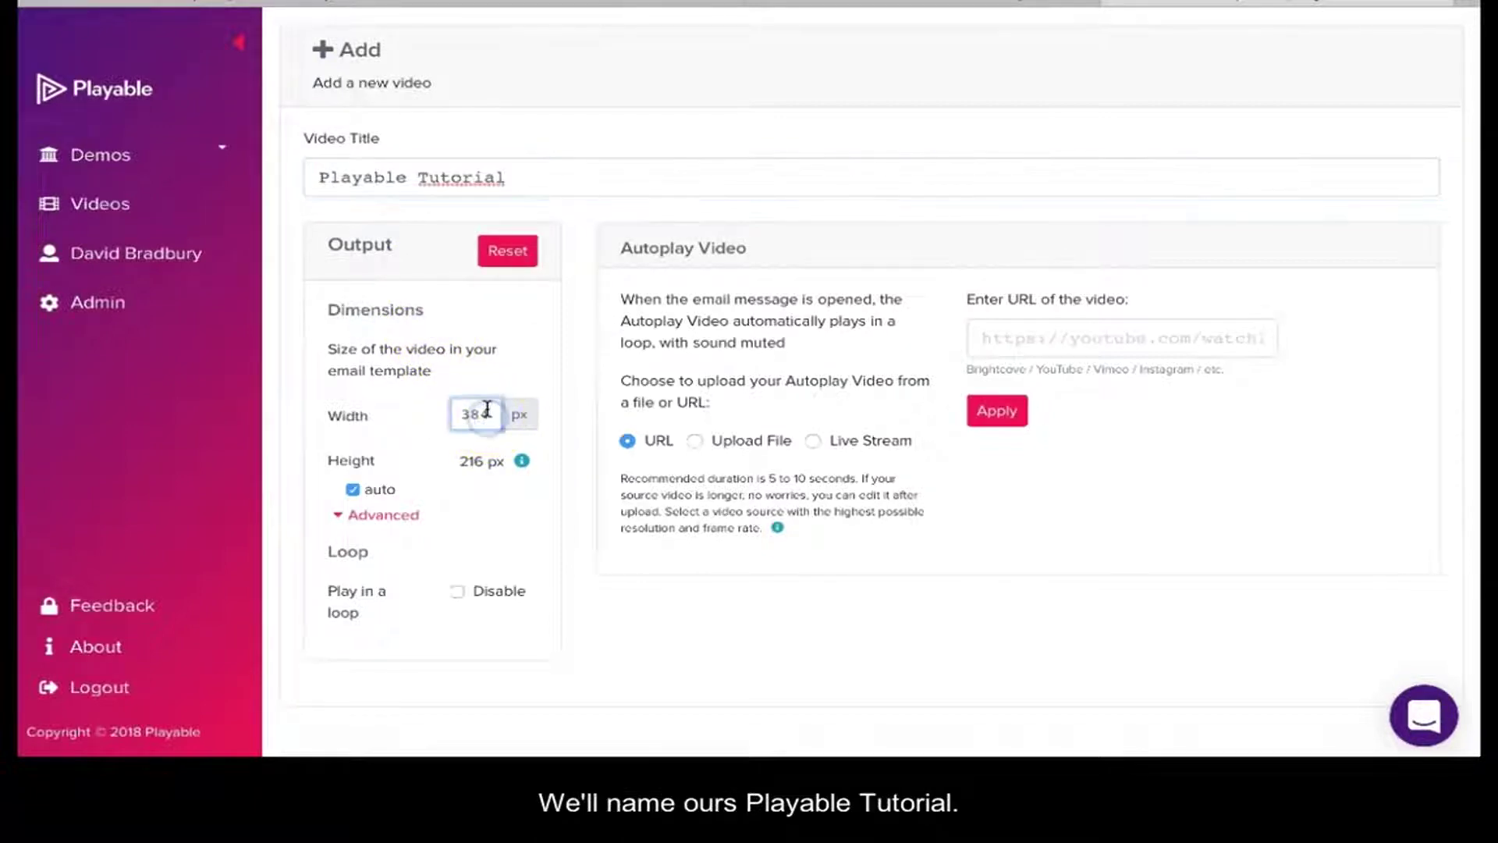
key("BackSpace")
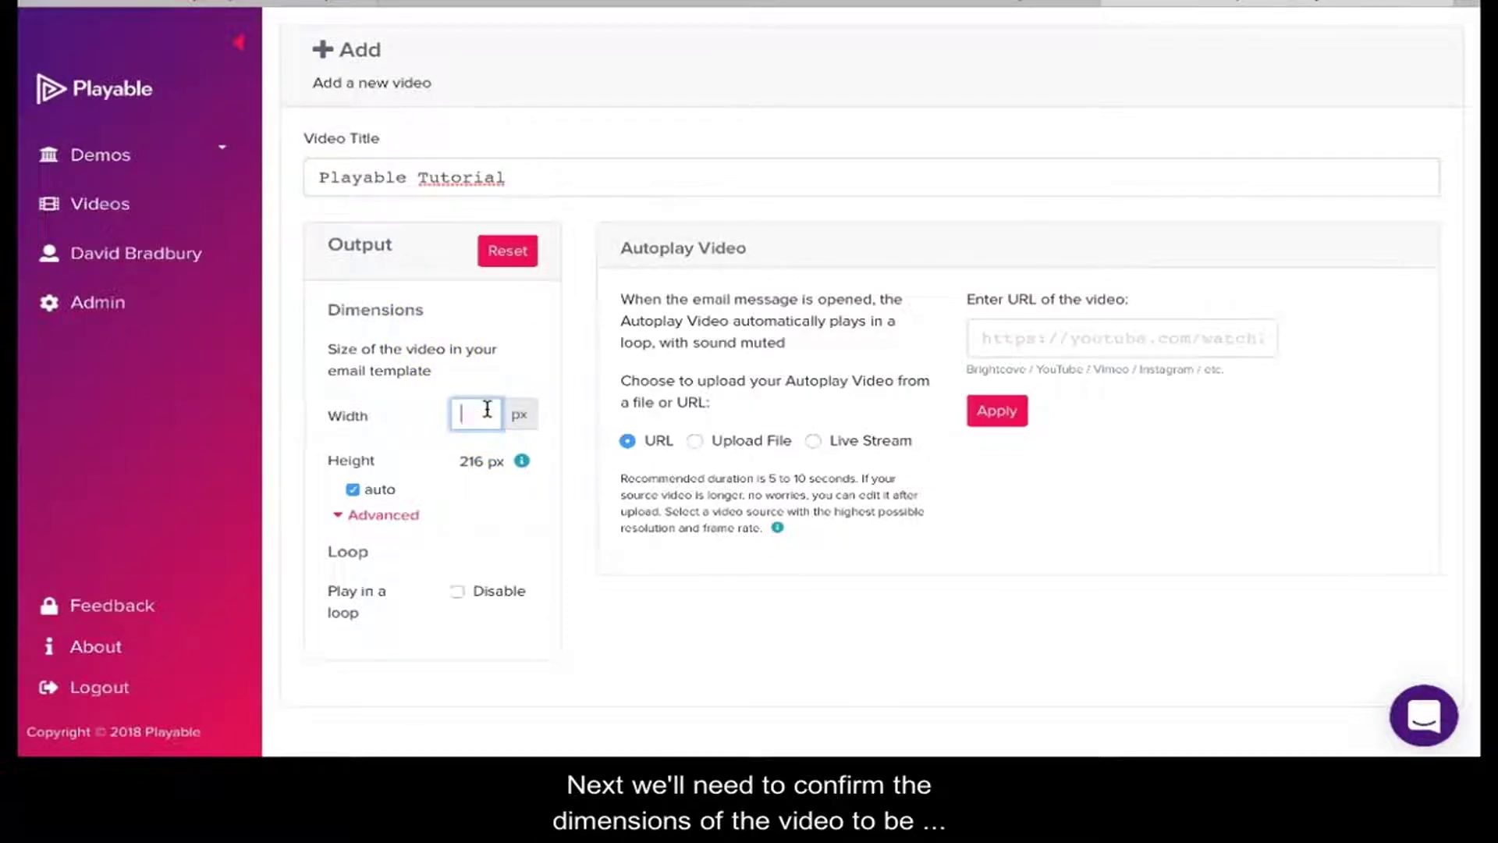
type("564")
left_click(353, 490)
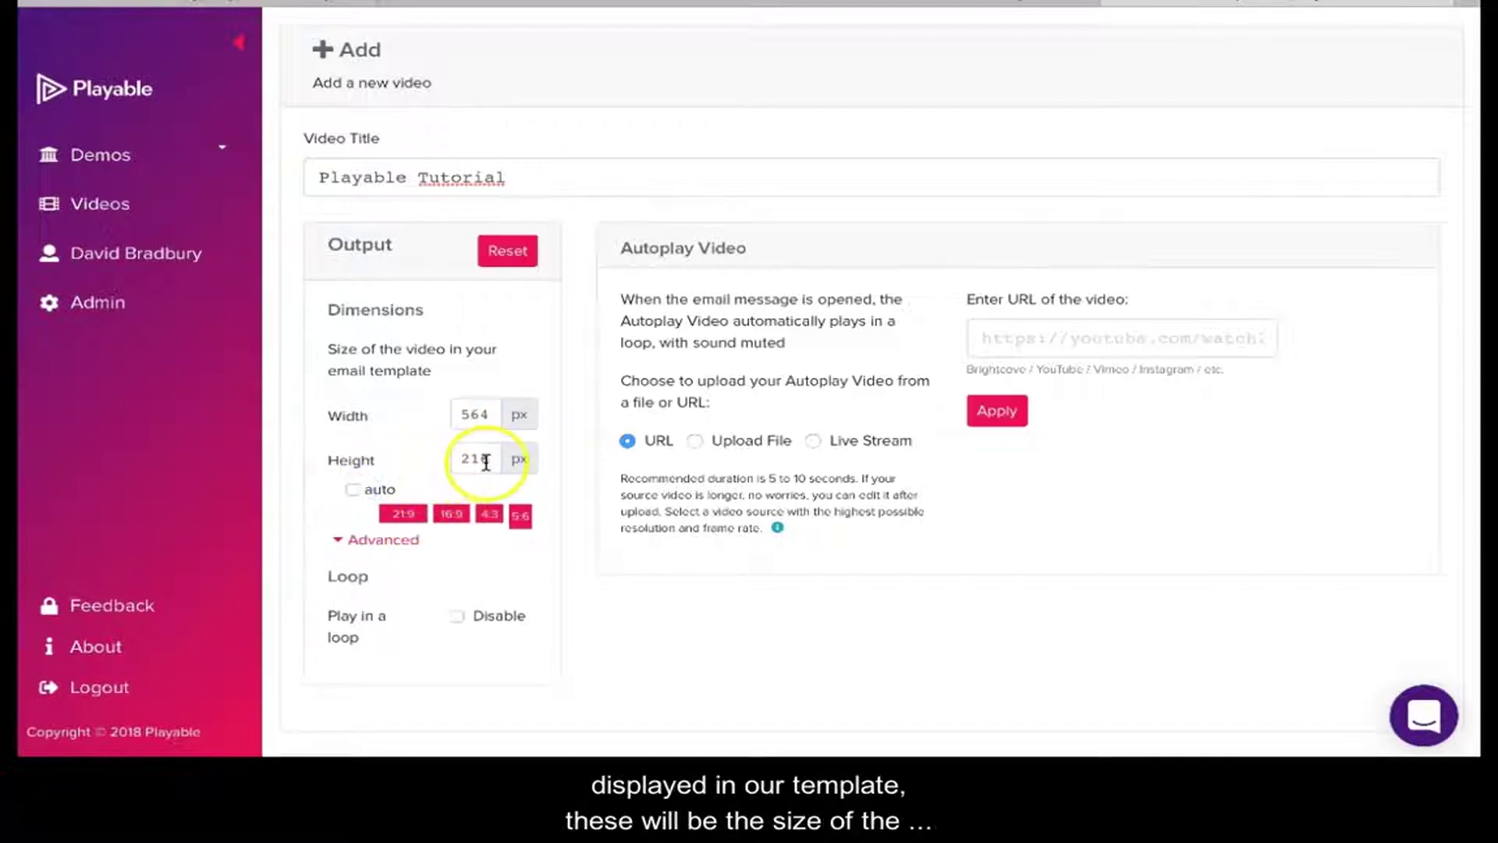
left_click(486, 458)
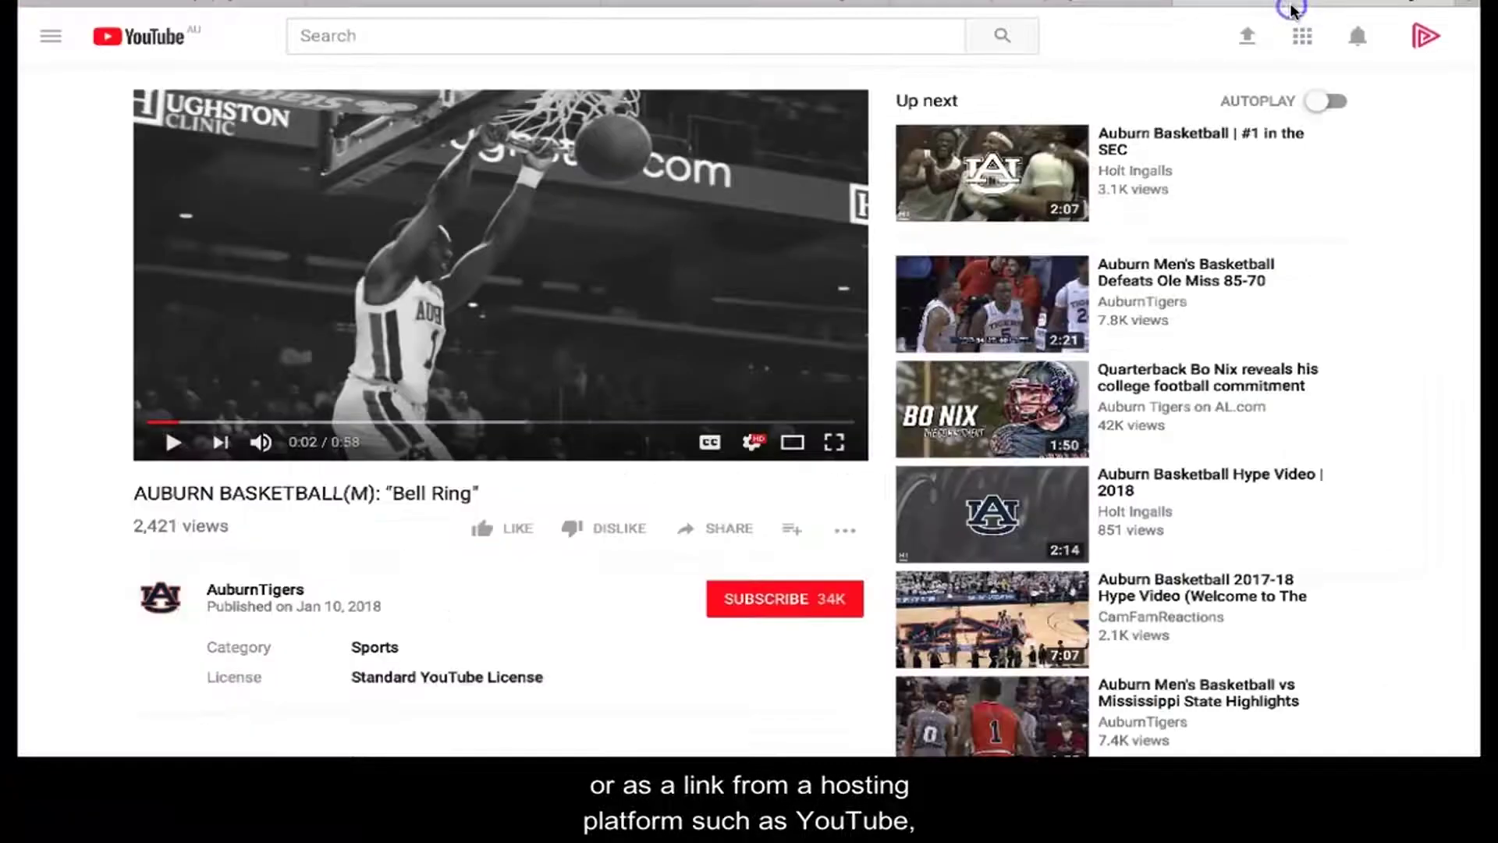
- Copy the Auburn 'Bell Ring' YouTube video's address and return to the Playable tab
left_click(1291, 5)
key("super+l")
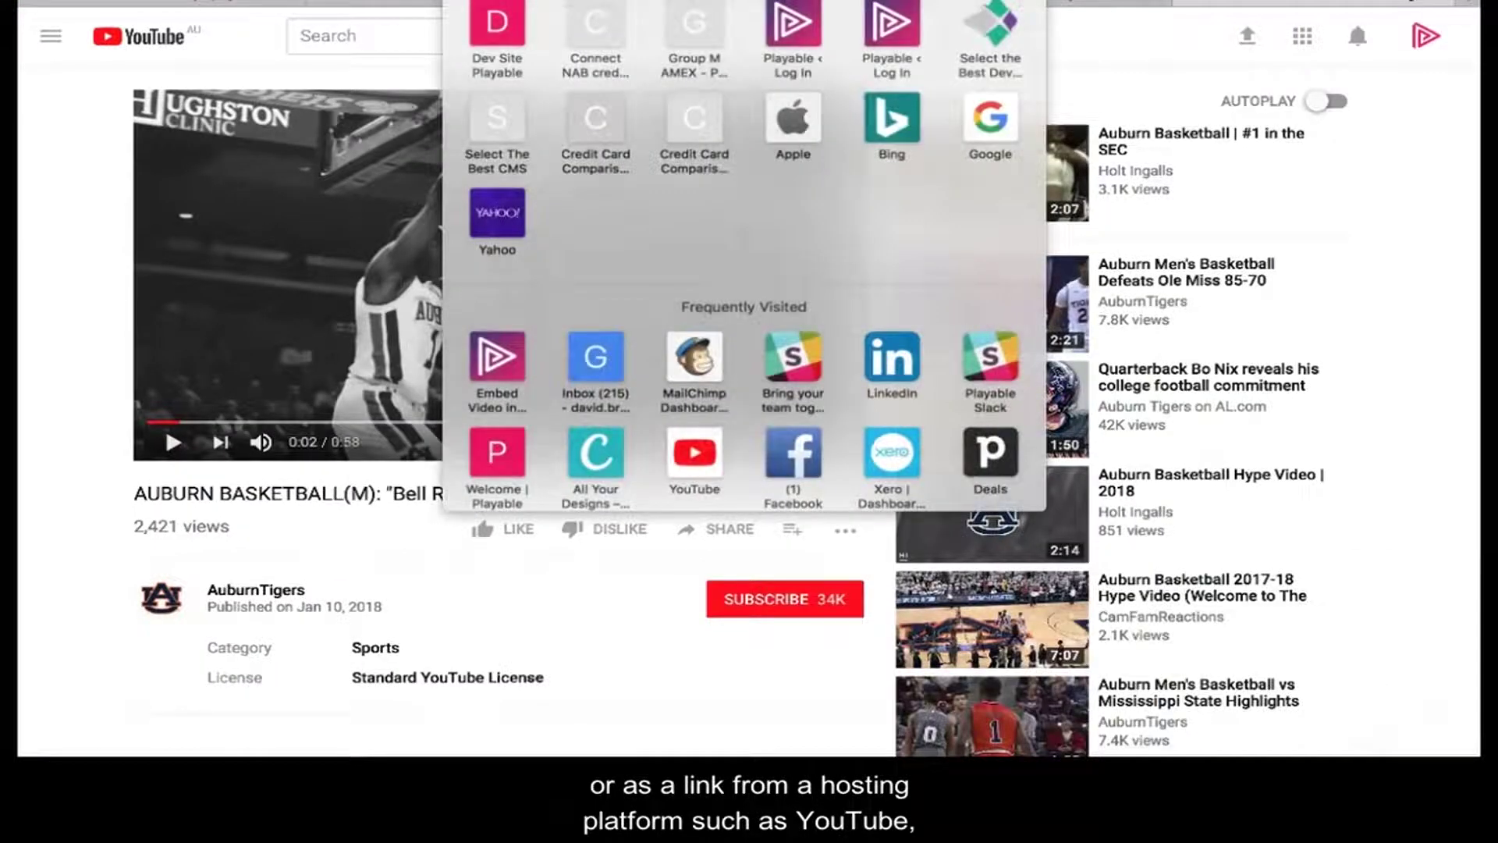
left_click(110, 2)
left_click(129, 26)
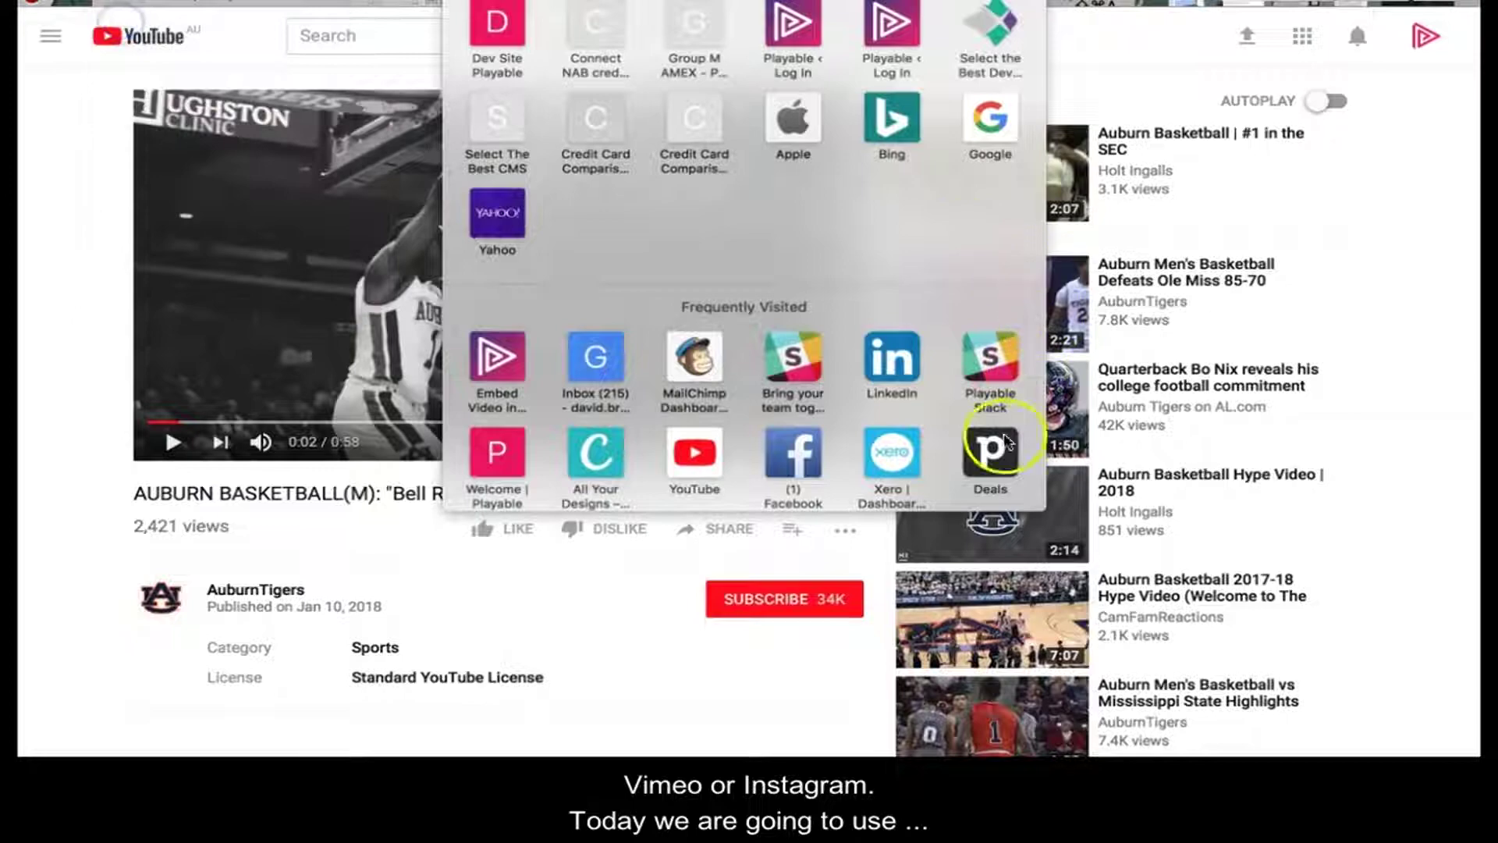
left_click(876, 598)
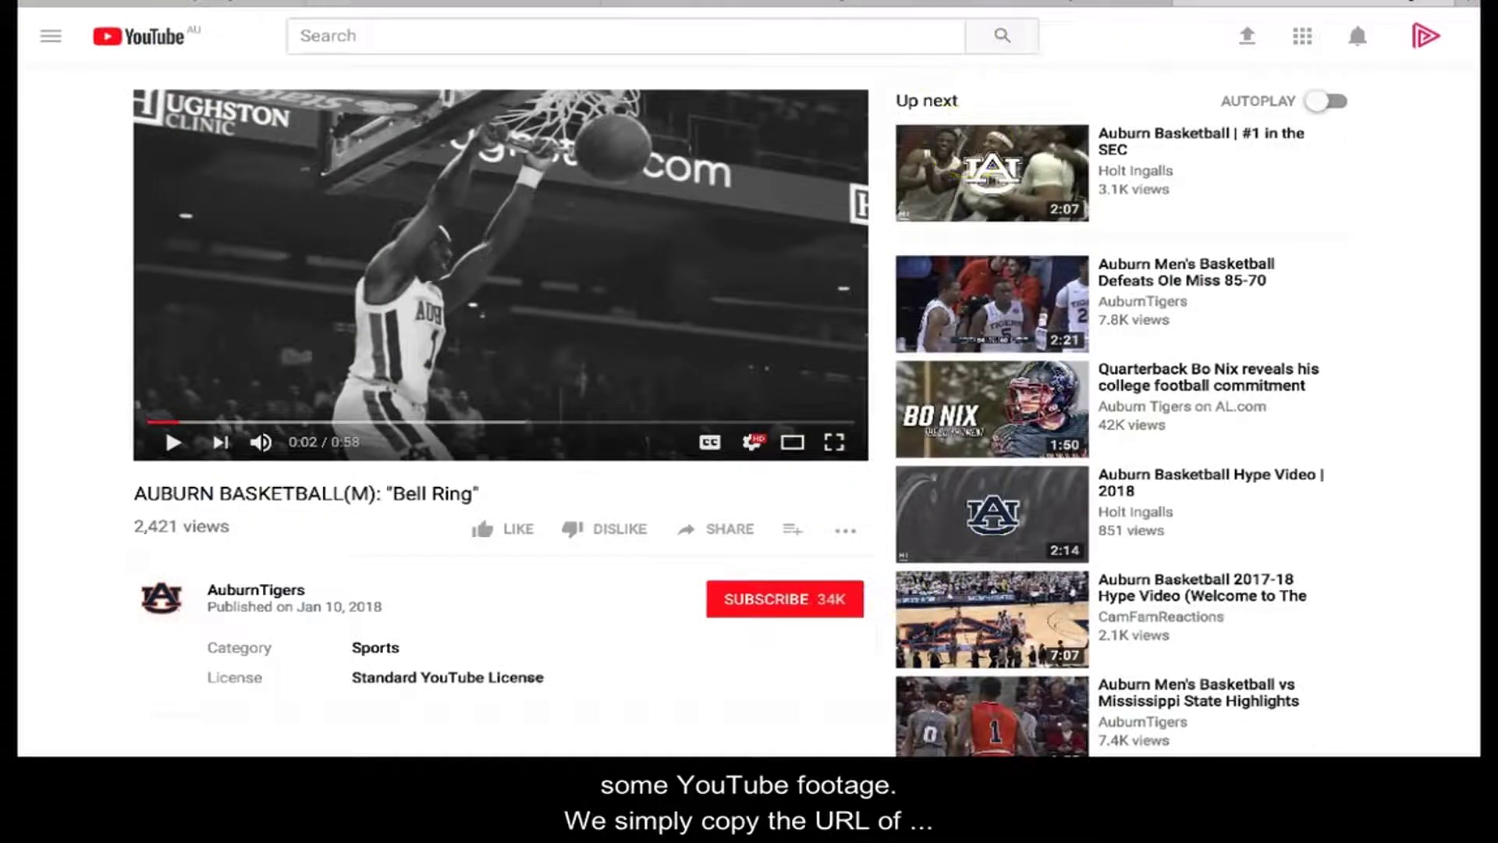
key("ctrl+shift+Tab")
- Paste the YouTube link as the video URL and apply it to import the clip
left_click(999, 344)
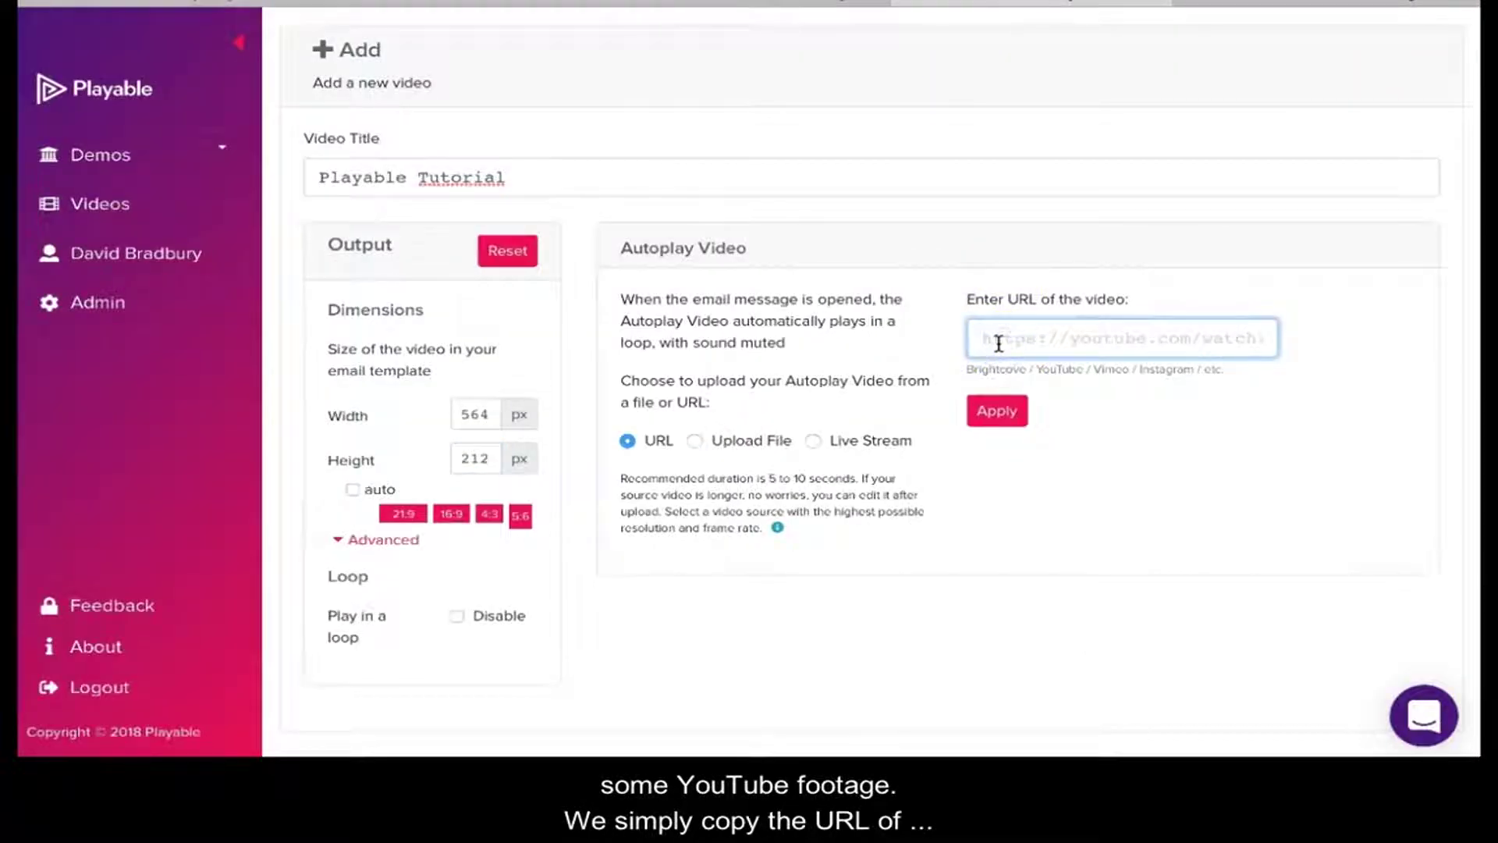
key("ctrl+v")
left_click(997, 409)
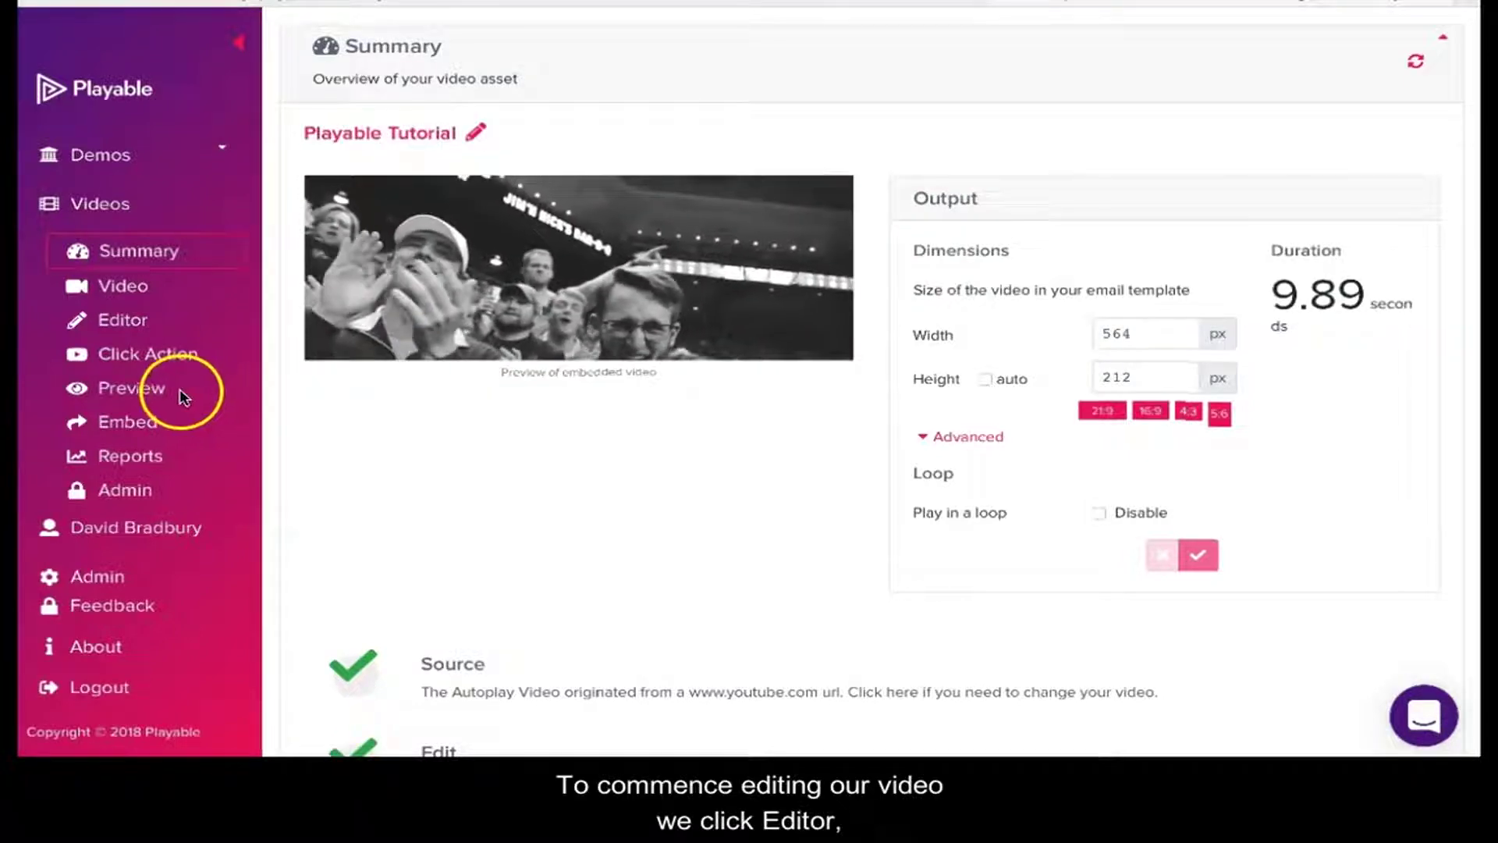
- Open the timeline editor, lower the crop area slightly, and add a second clip
left_click(125, 322)
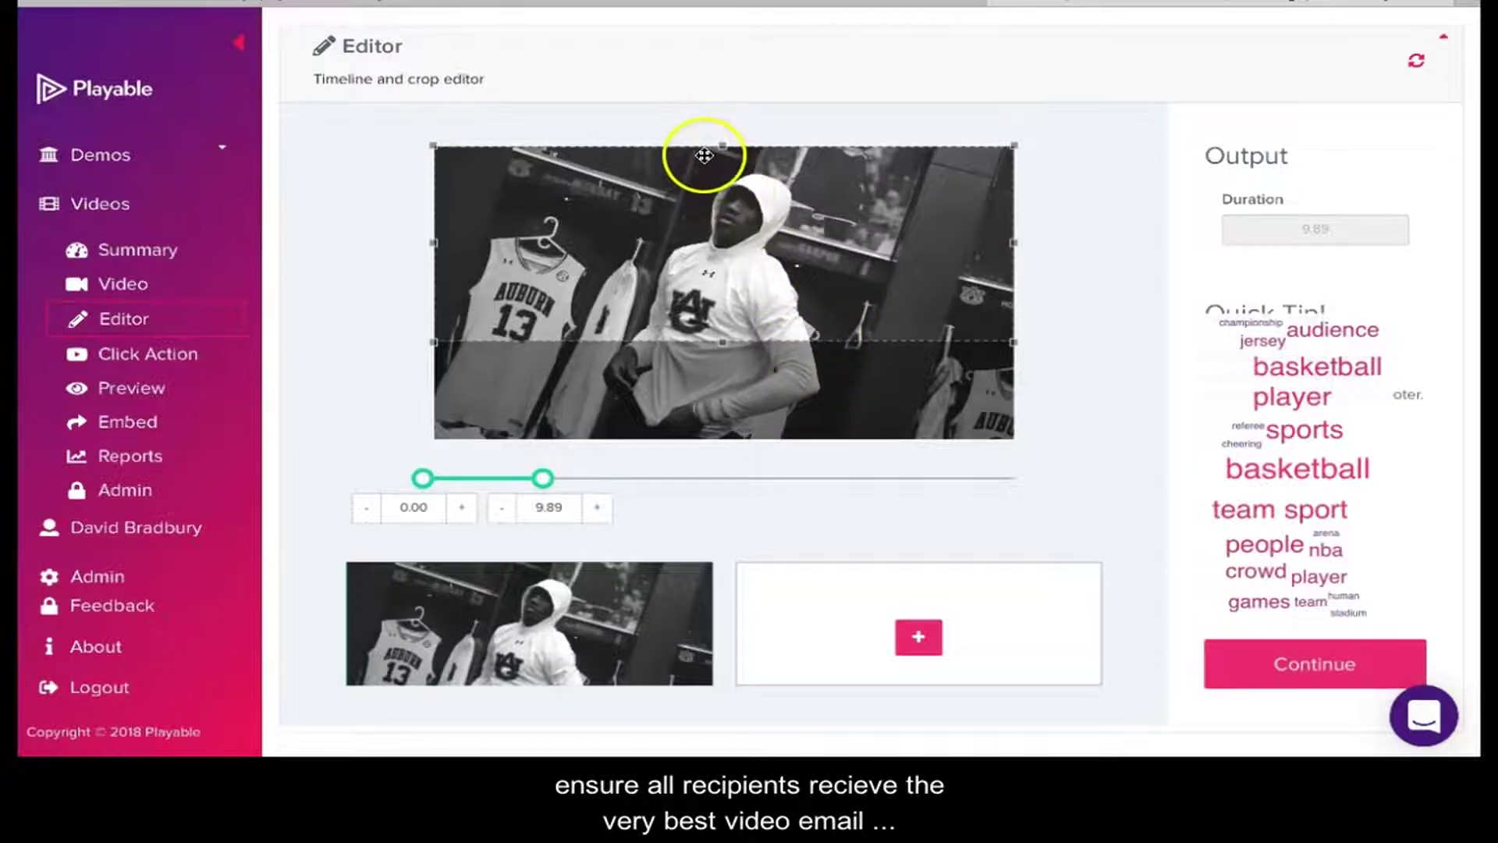
left_click_drag(704, 158, 704, 166)
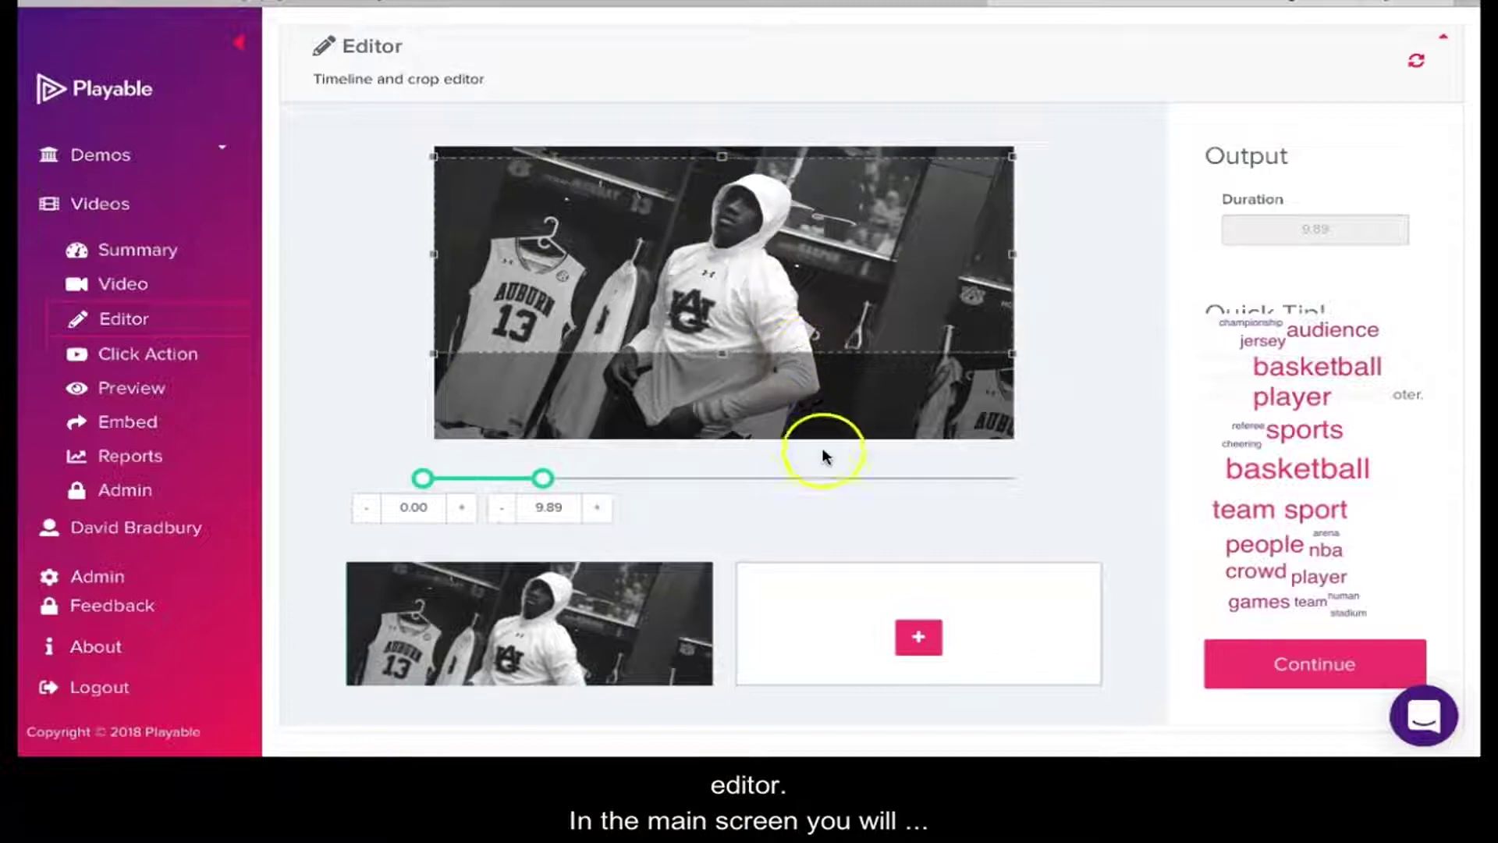
left_click(918, 640)
- Trim the first clip to end at 4.86 and the second at 14.99, then continue
left_click_drag(568, 488, 587, 486)
left_click(536, 566)
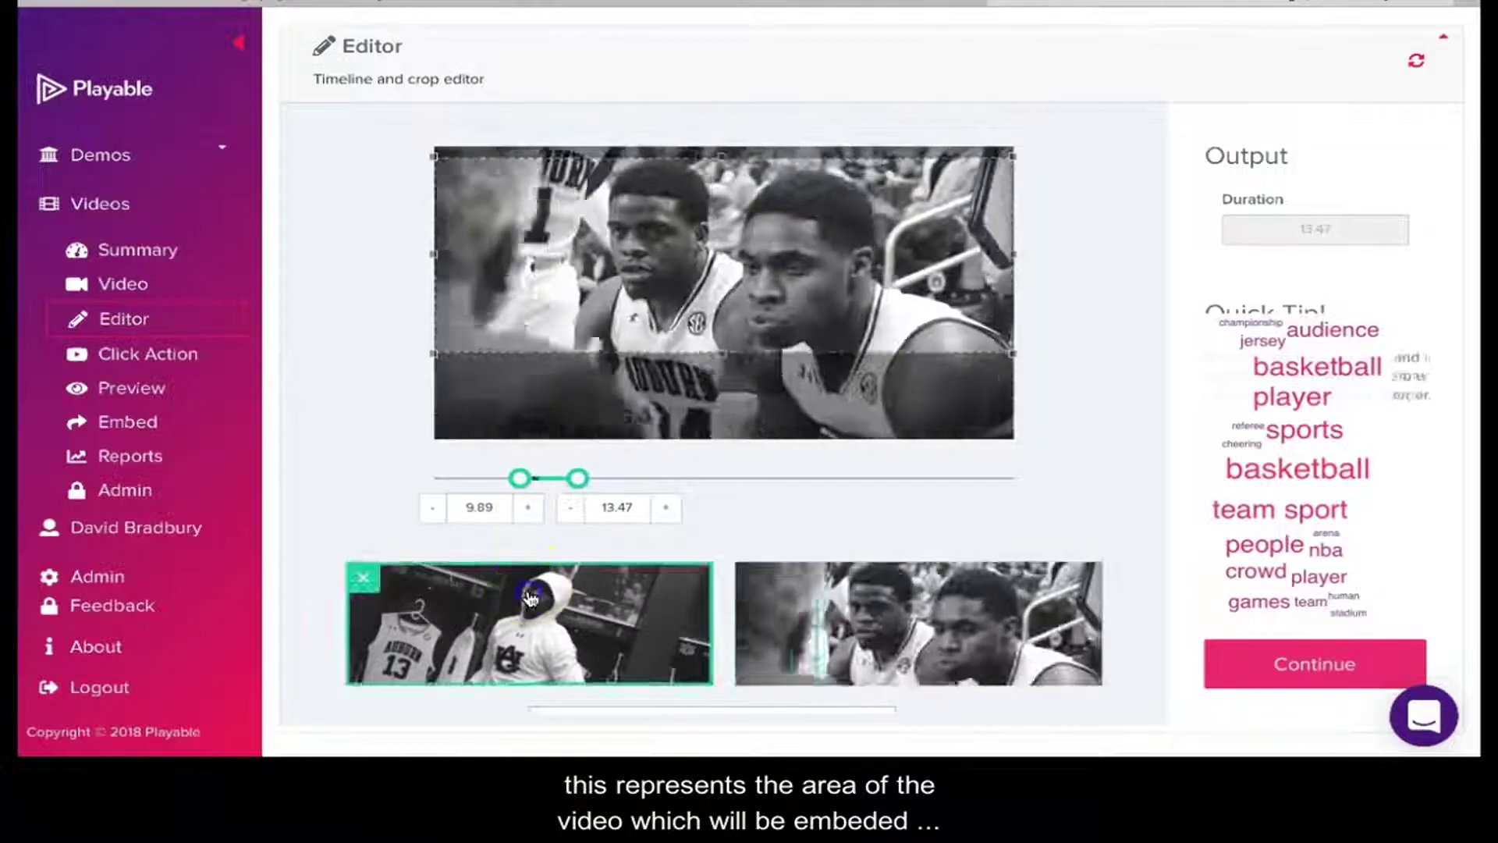
left_click_drag(527, 484, 489, 484)
left_click(818, 589)
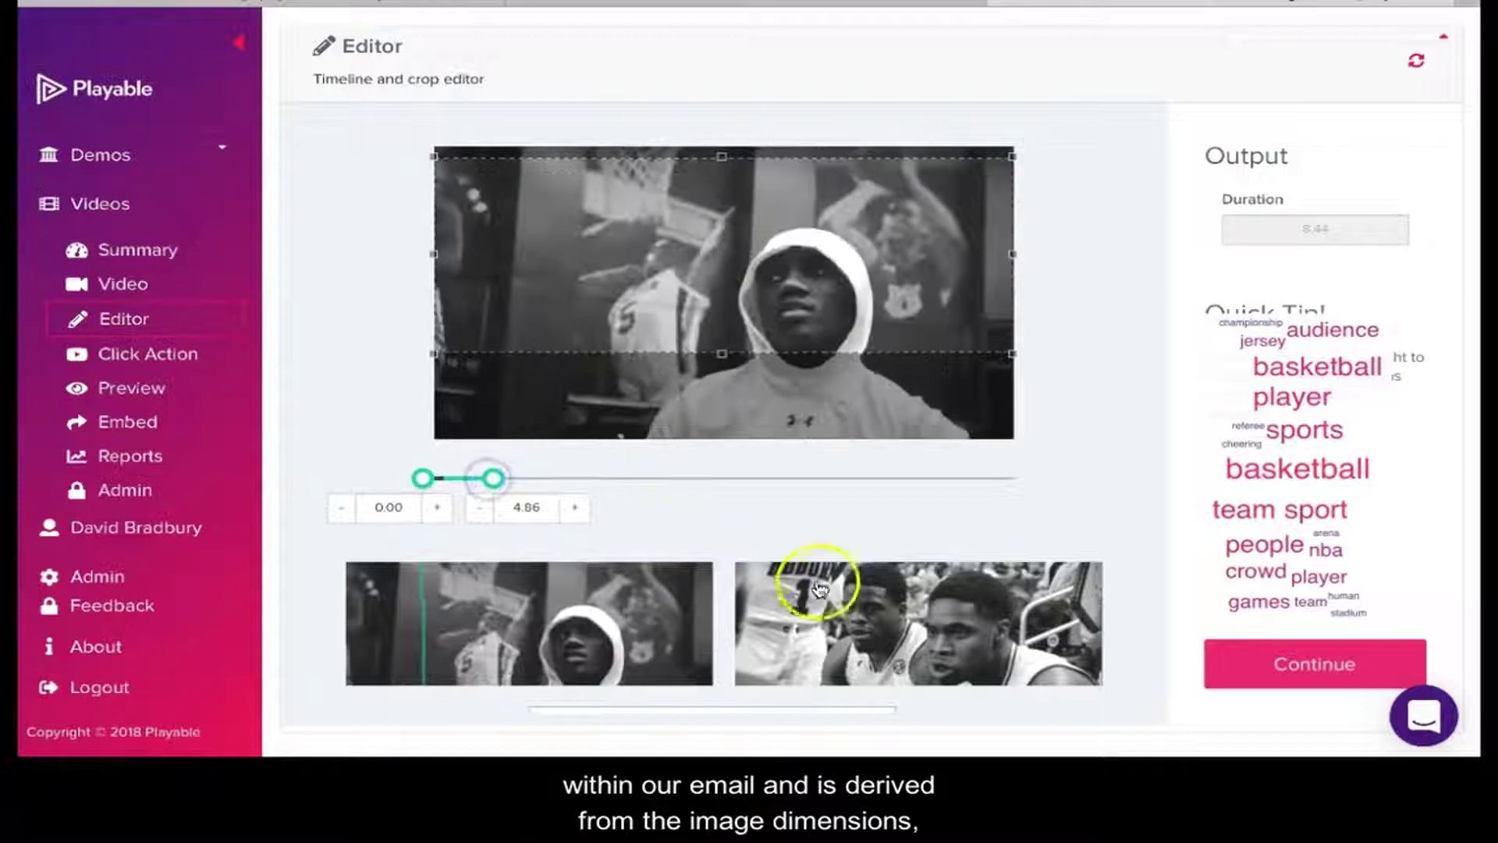
left_click(584, 511)
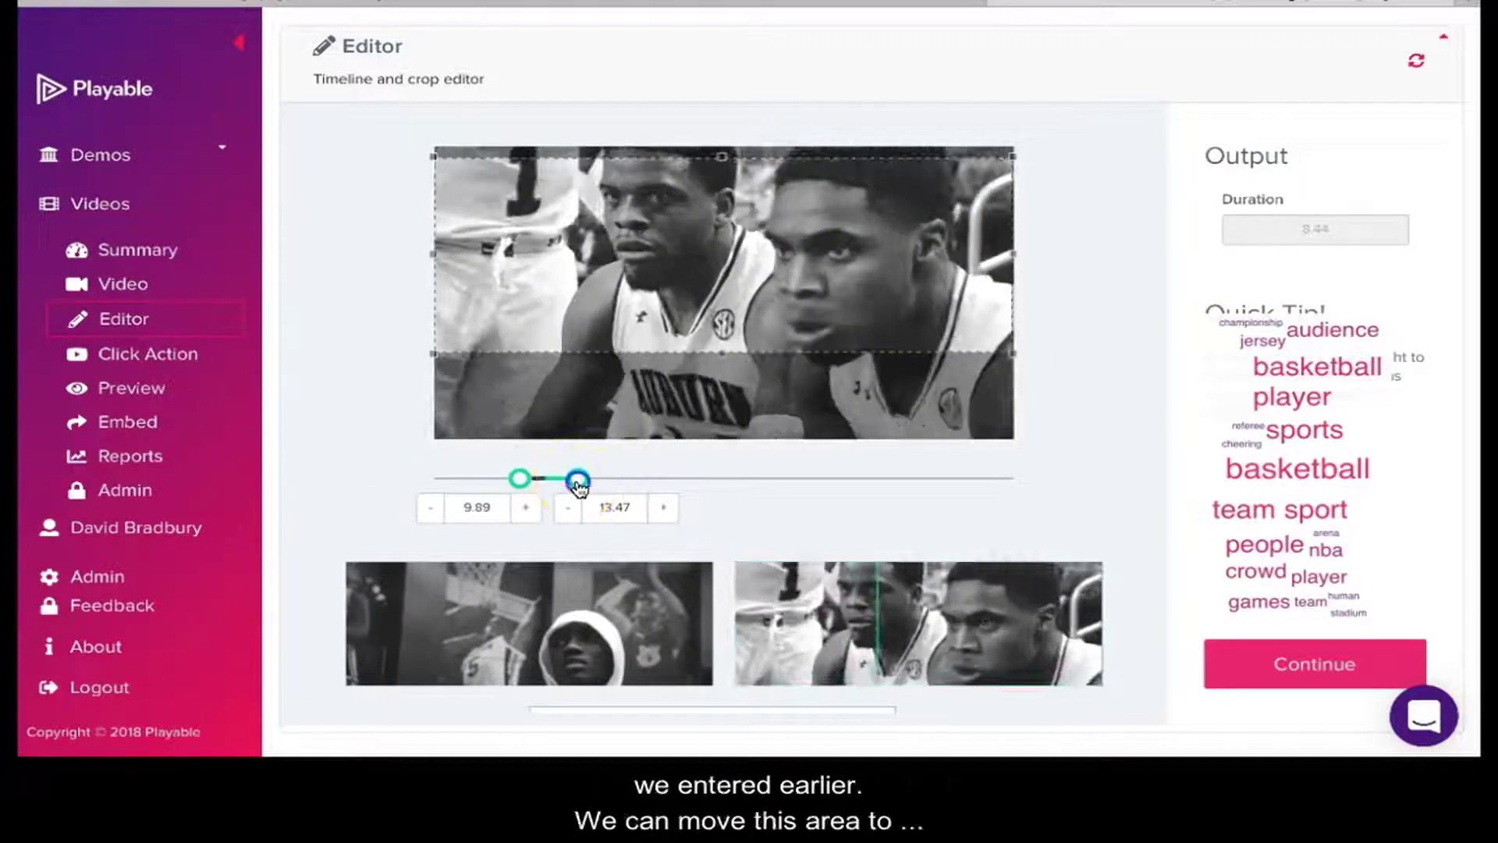
mouse_move(578, 480)
left_mouse_down()
mouse_move(562, 479)
mouse_move(593, 480)
left_mouse_up()
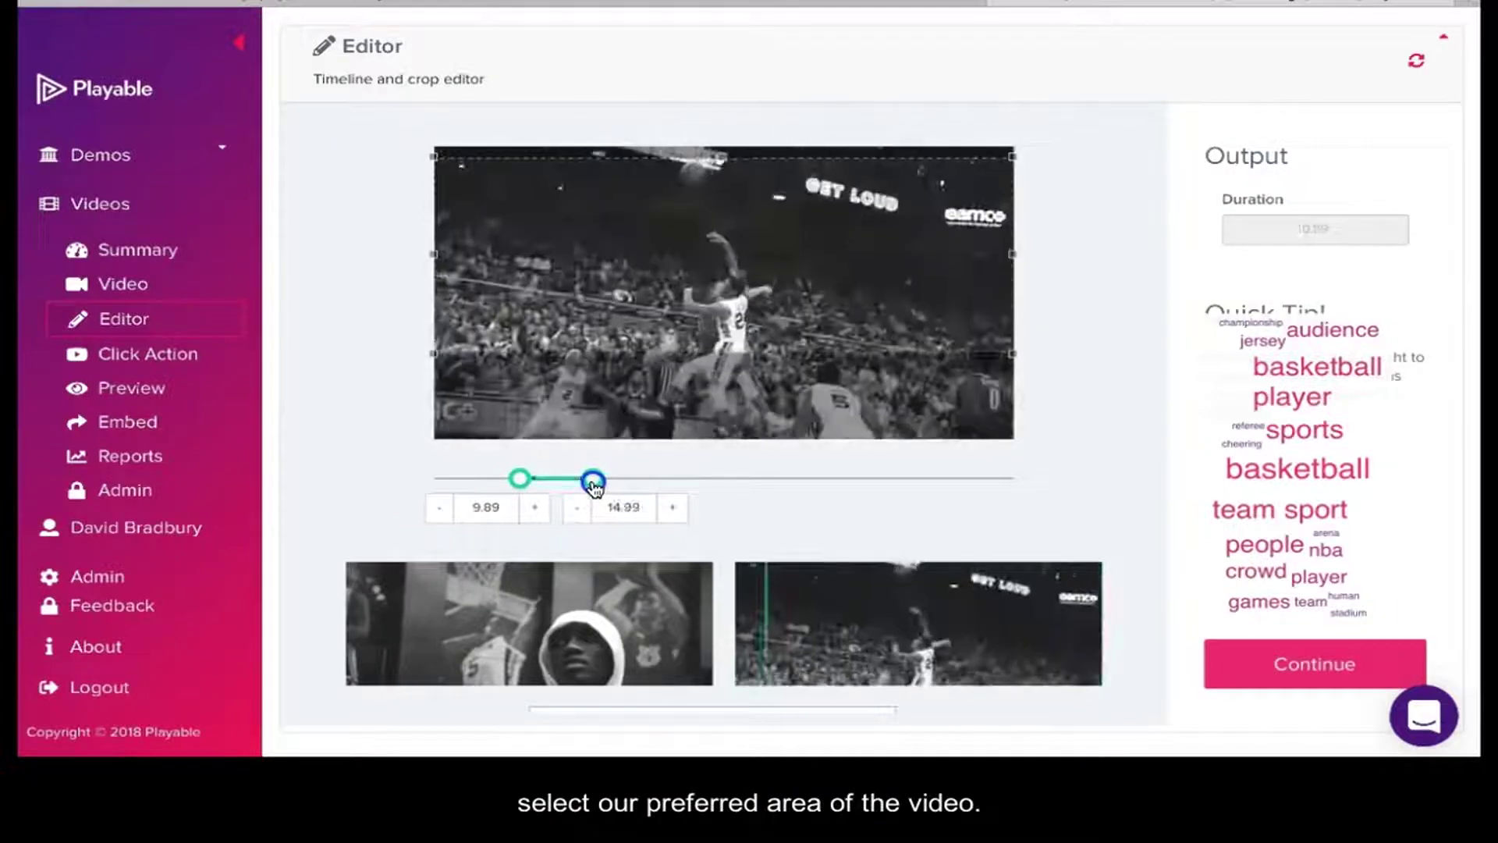
left_click(723, 494)
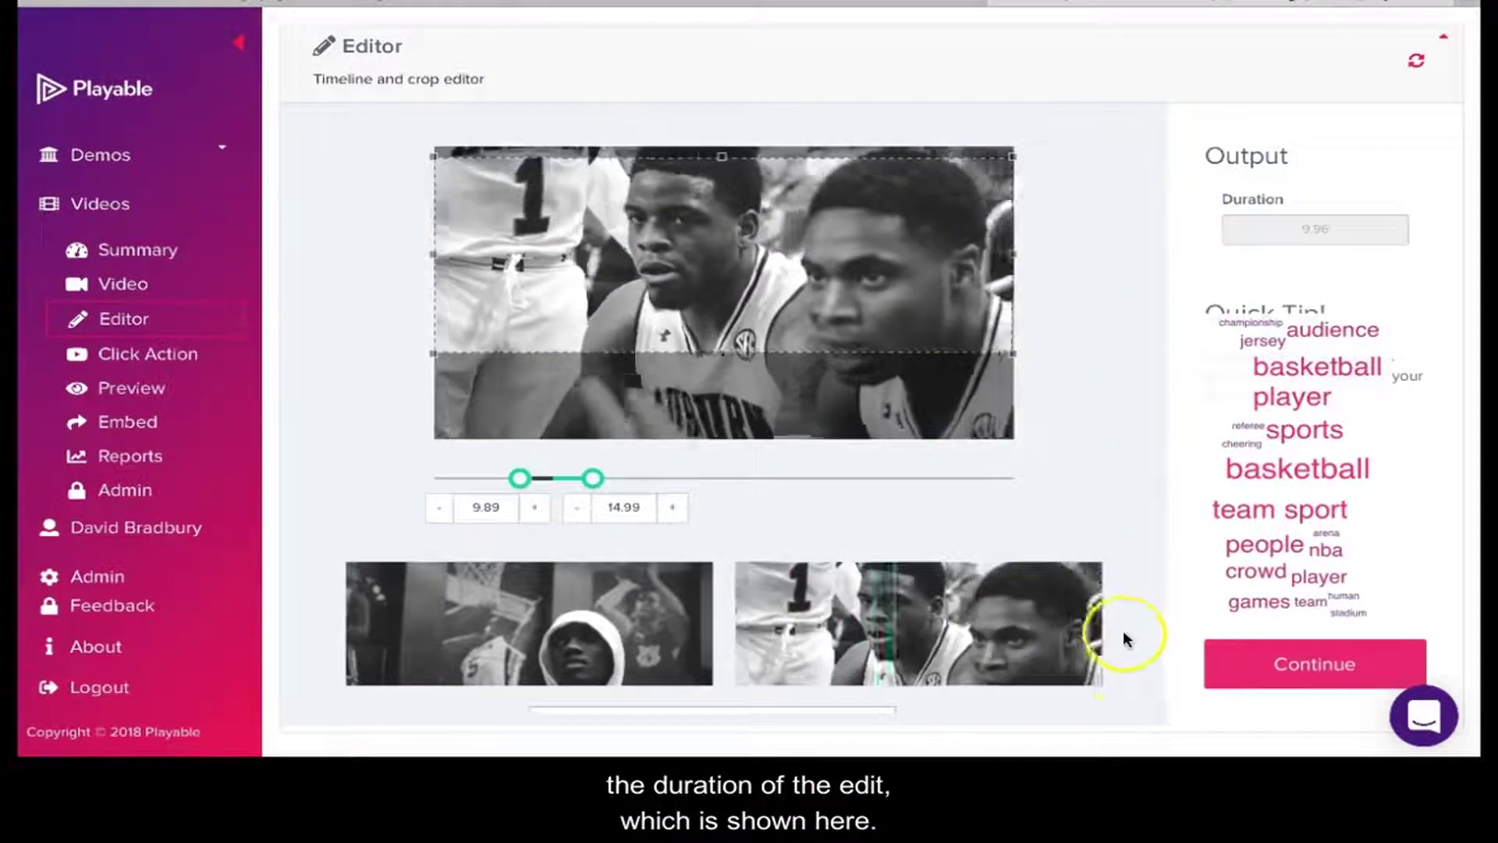
left_click(1290, 685)
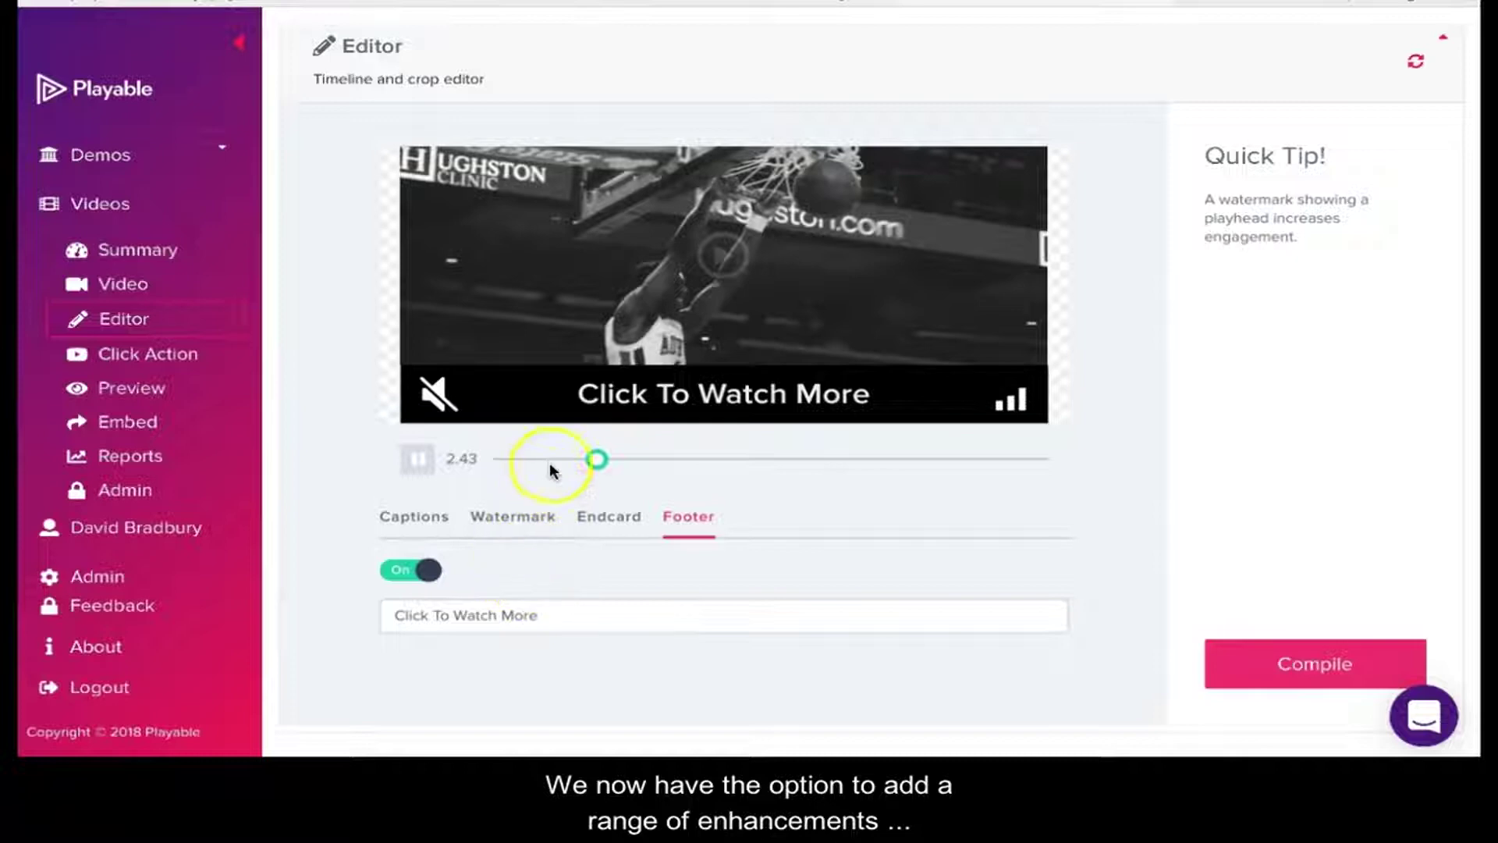
- Turn off the Click To Watch More footer and the play-icon watermark
left_click(424, 571)
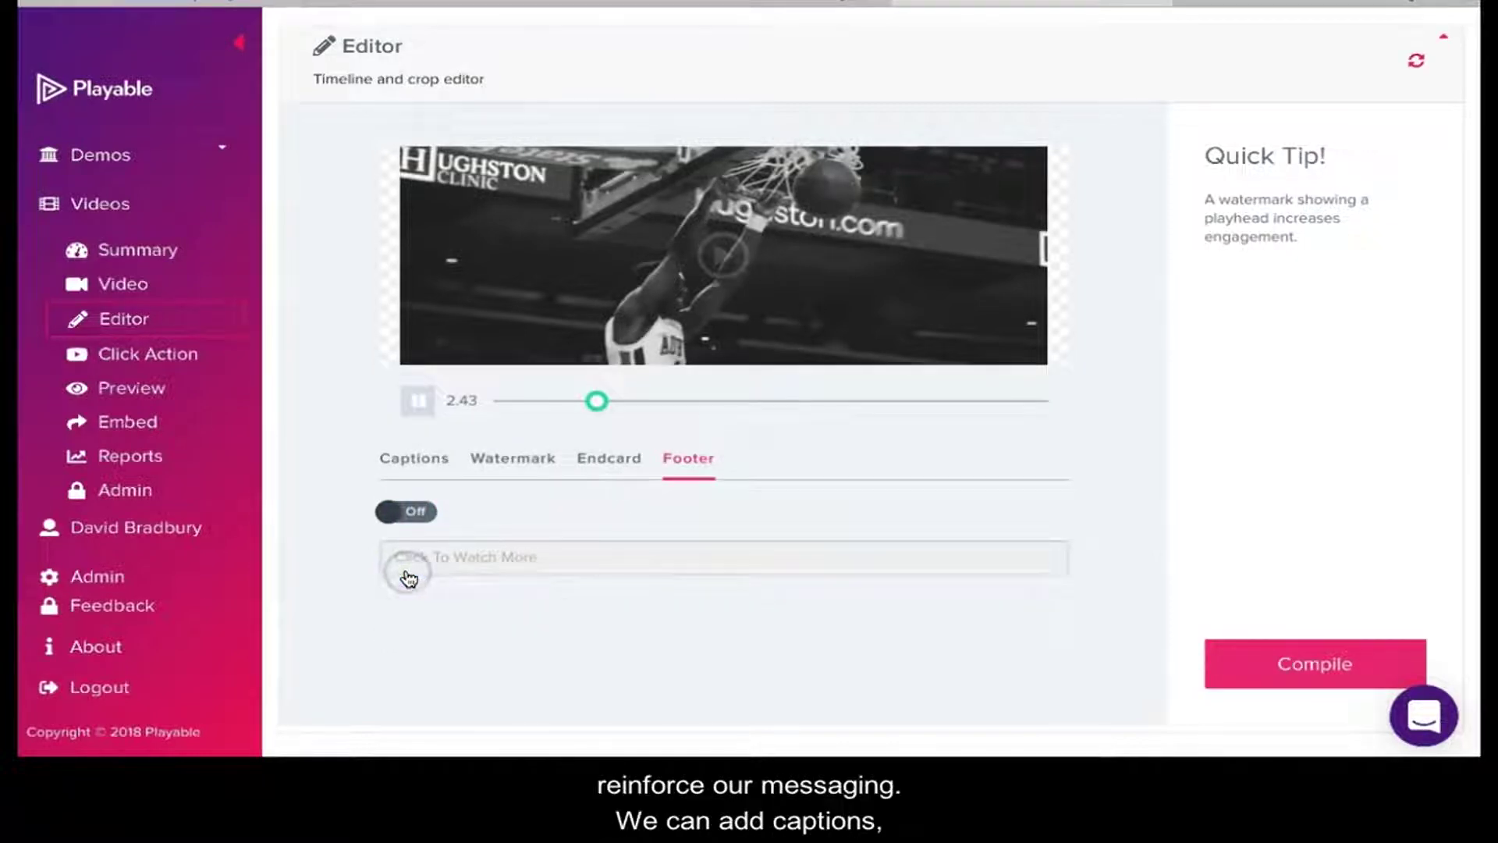
left_click(509, 465)
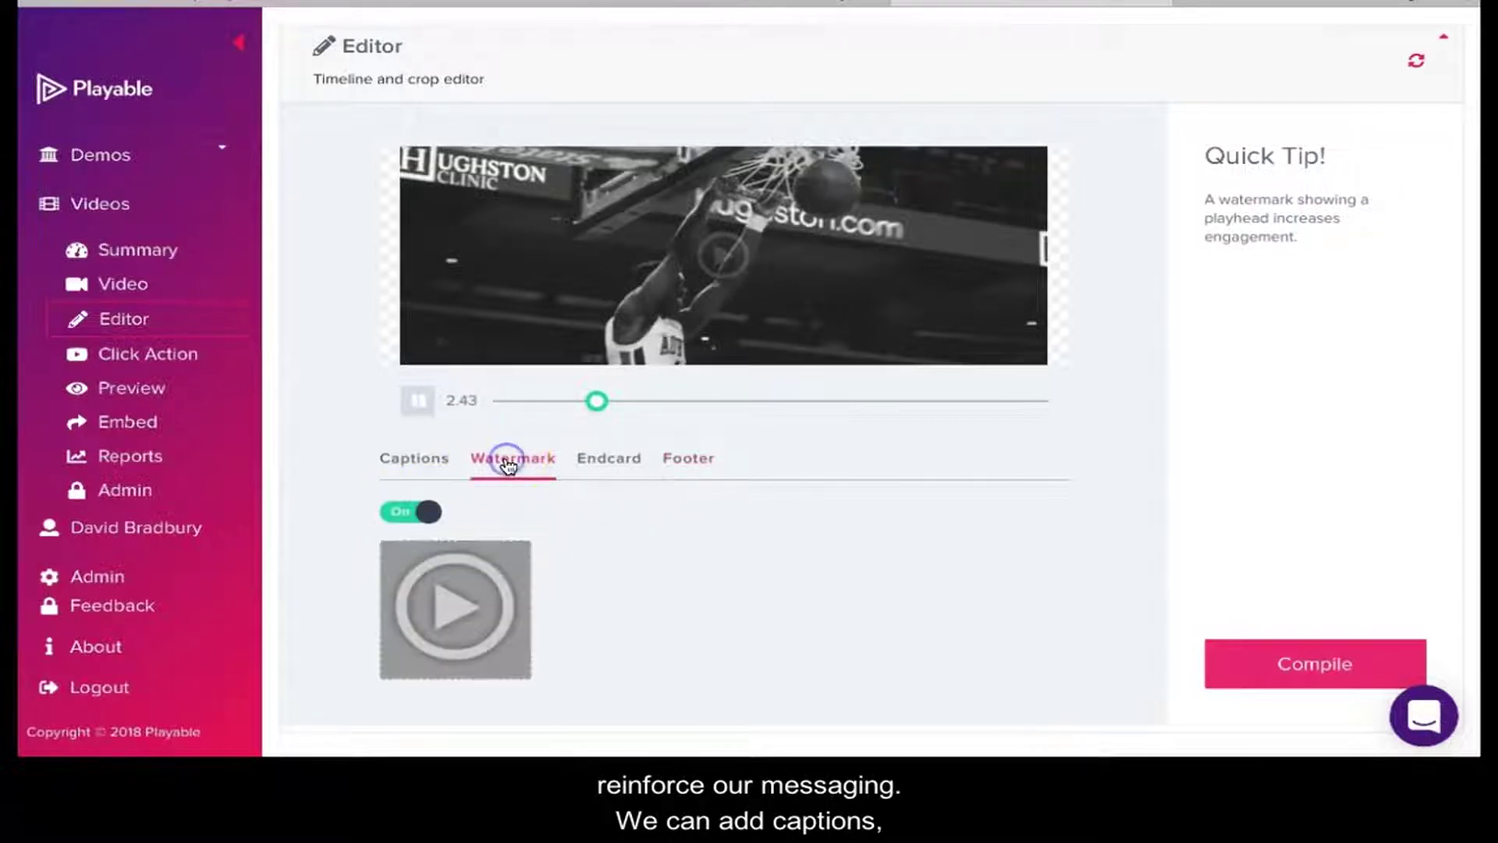
left_click(404, 518)
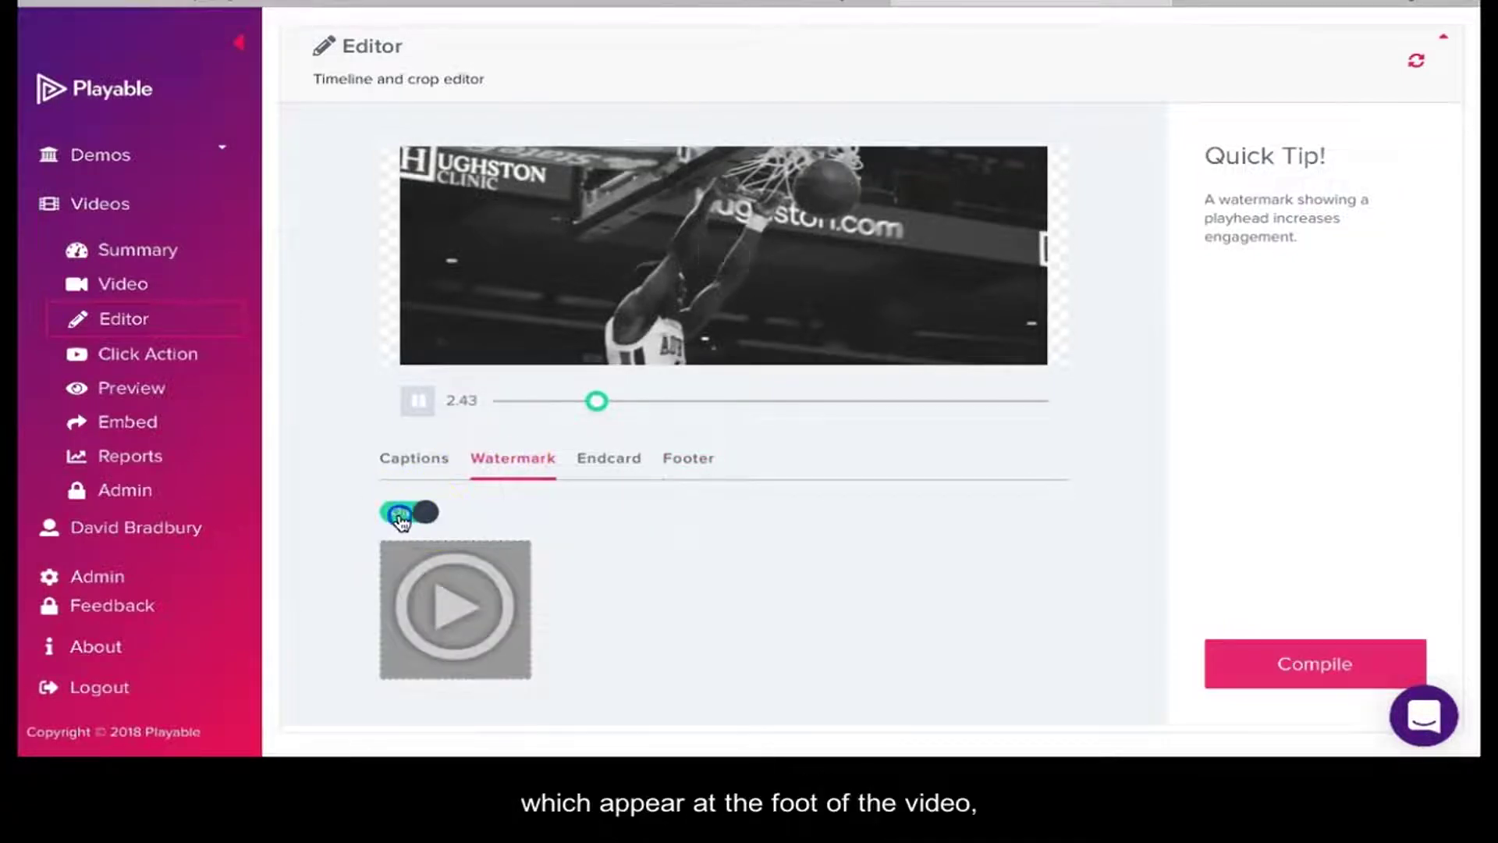
- Set the Tigers Logo image from Pictures as the end card
left_click(612, 462)
left_click(500, 546)
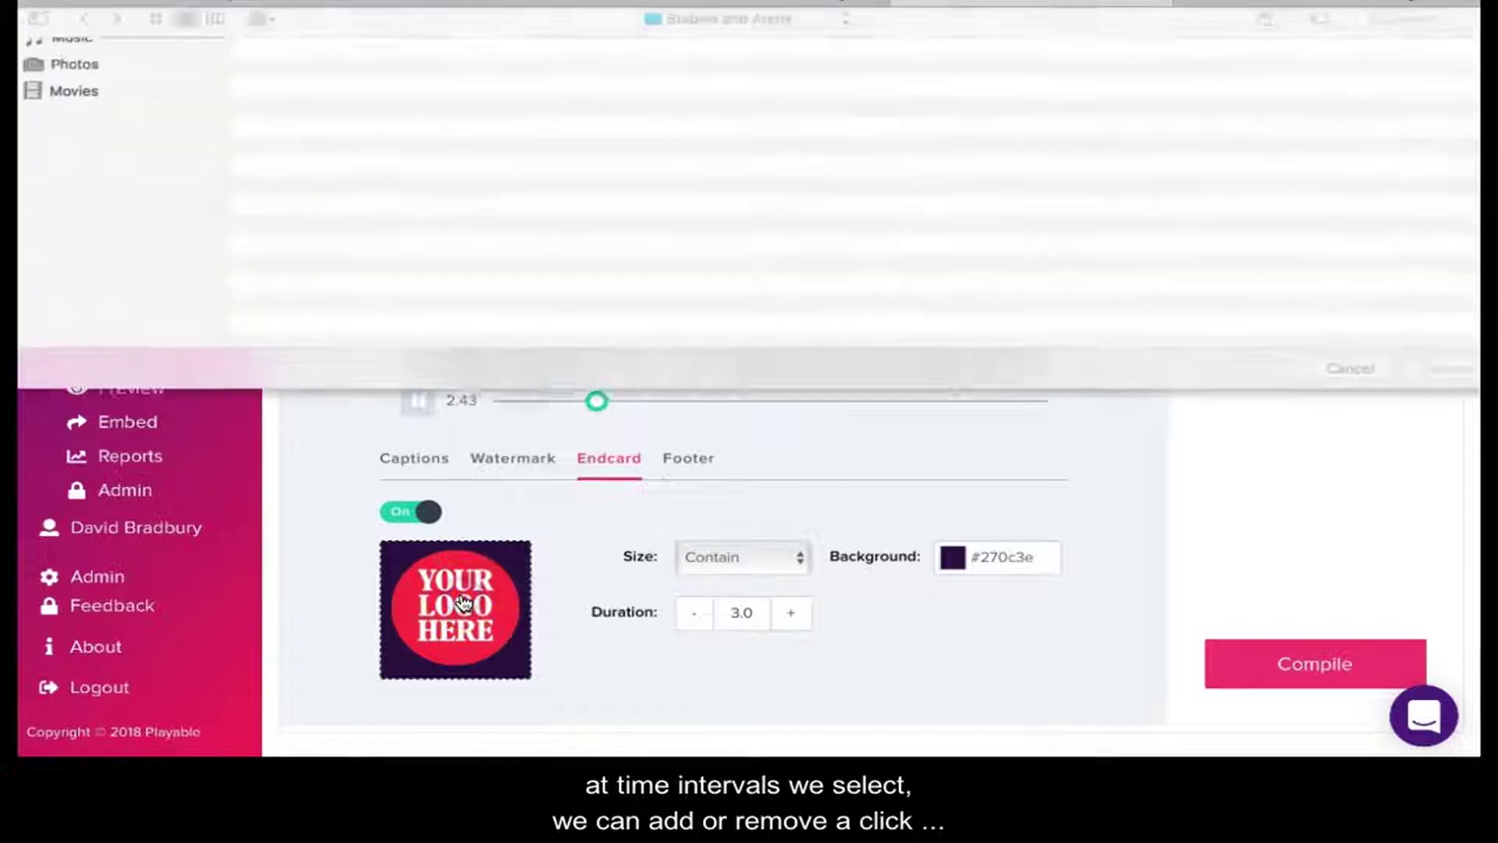
left_click(77, 273)
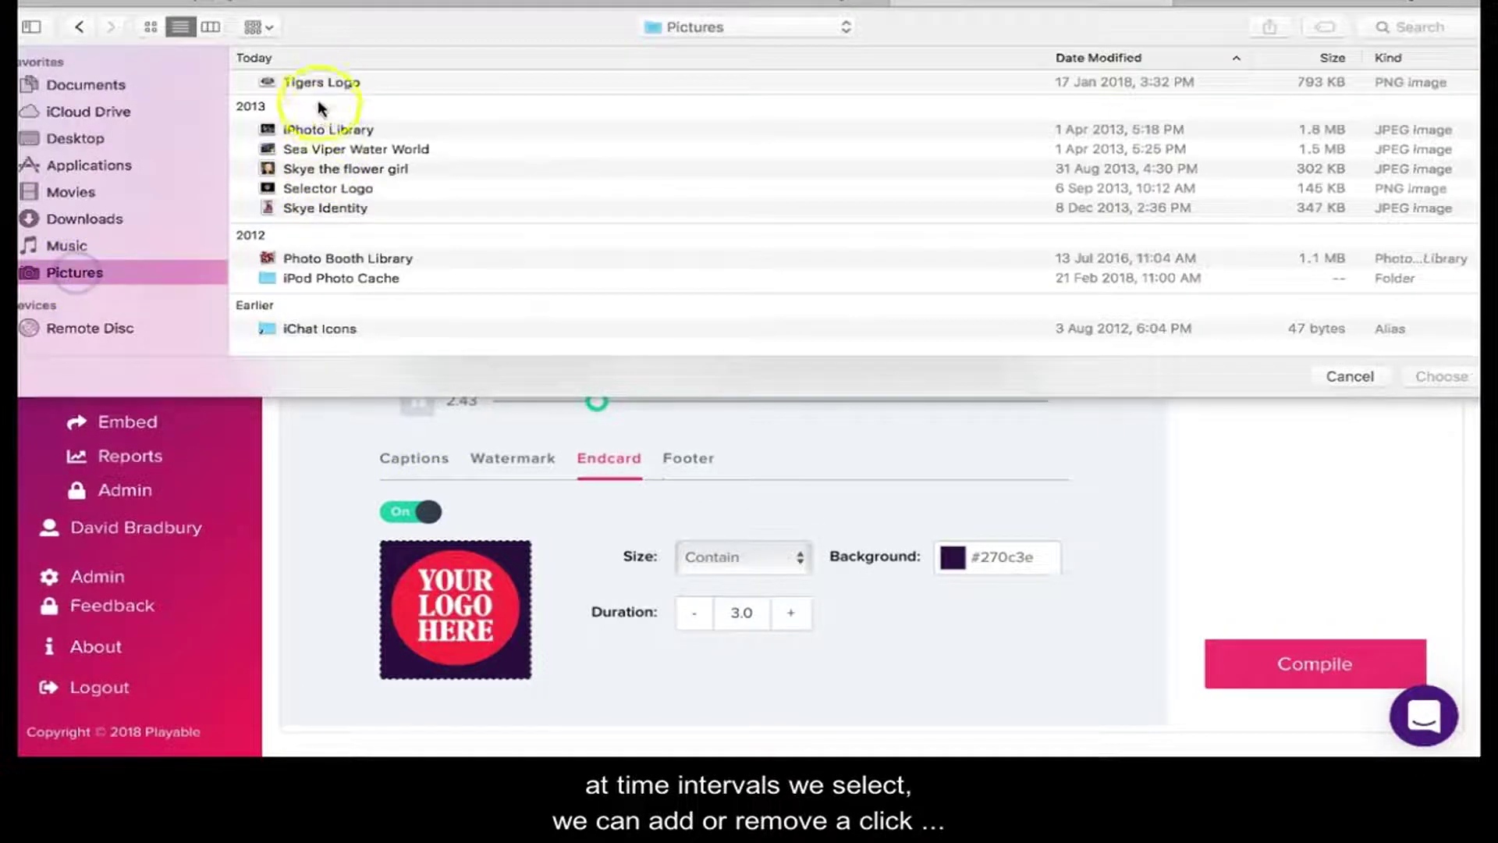
left_click(326, 82)
left_click(1416, 378)
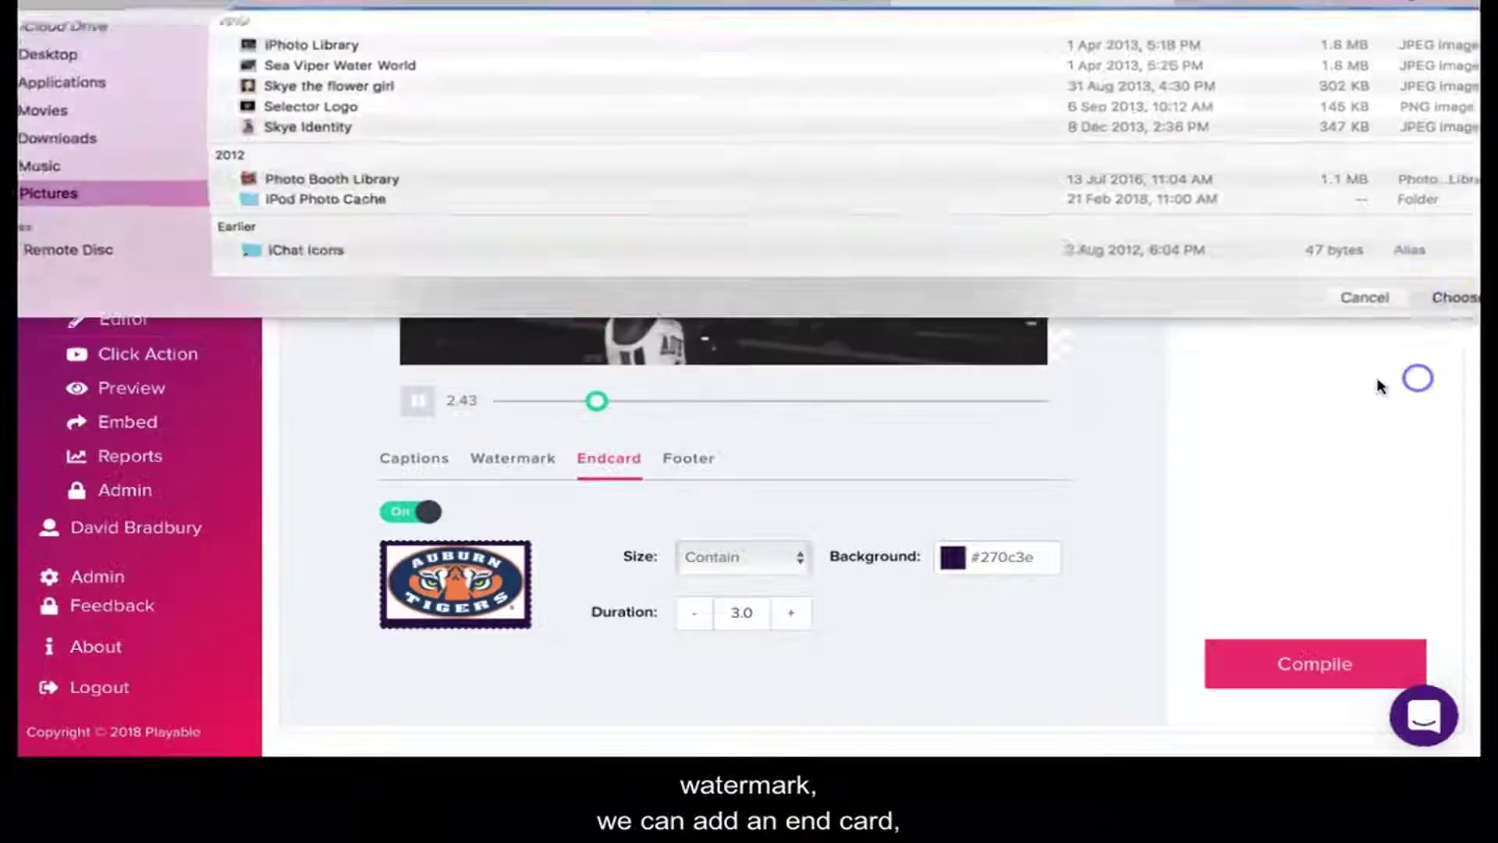
- Preview the Click To Watch More footer, then switch it back off
left_click(696, 465)
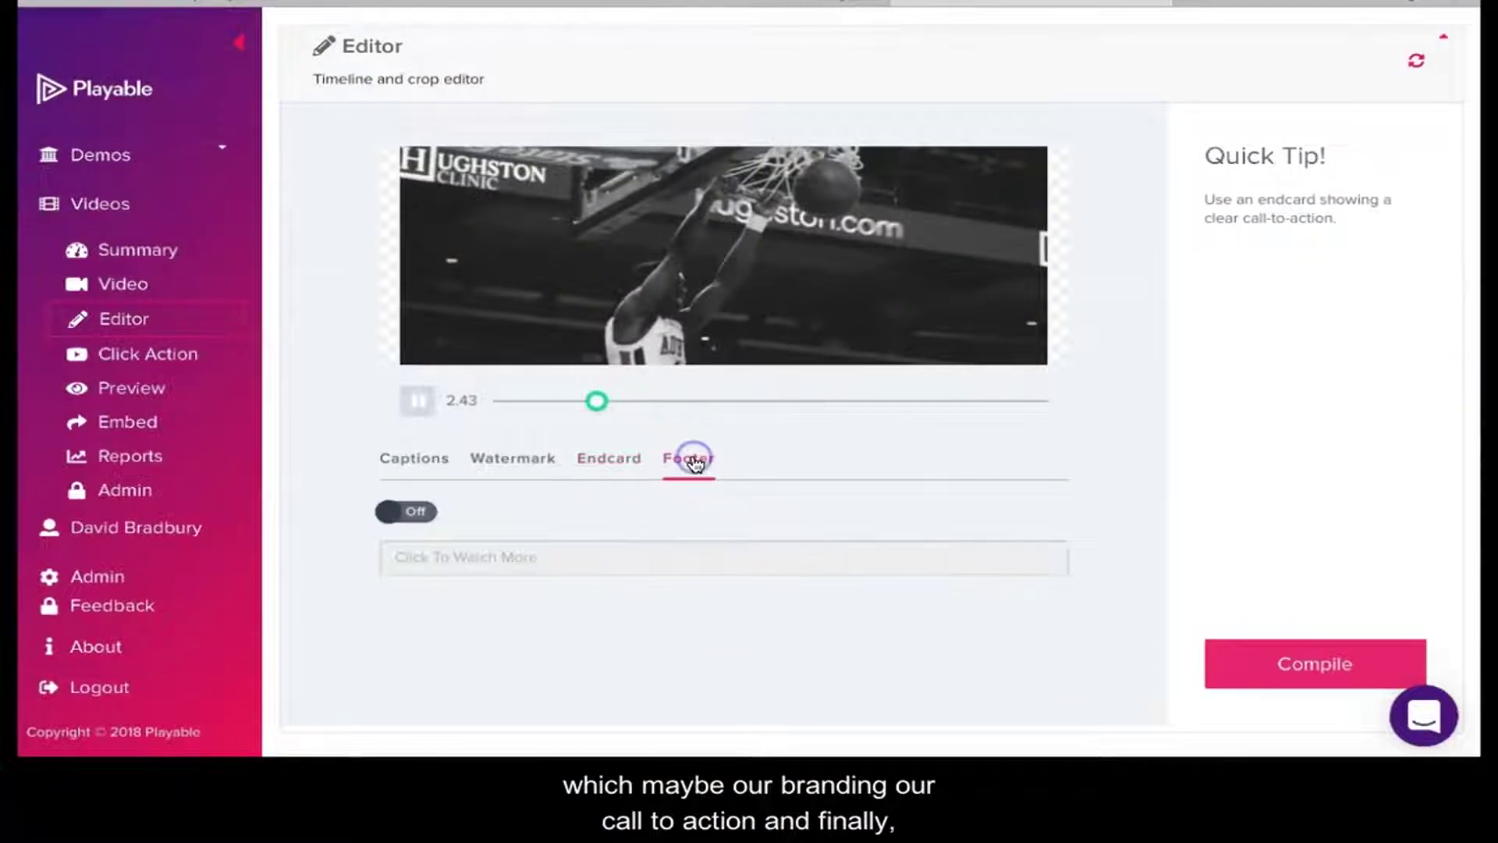
left_click(421, 513)
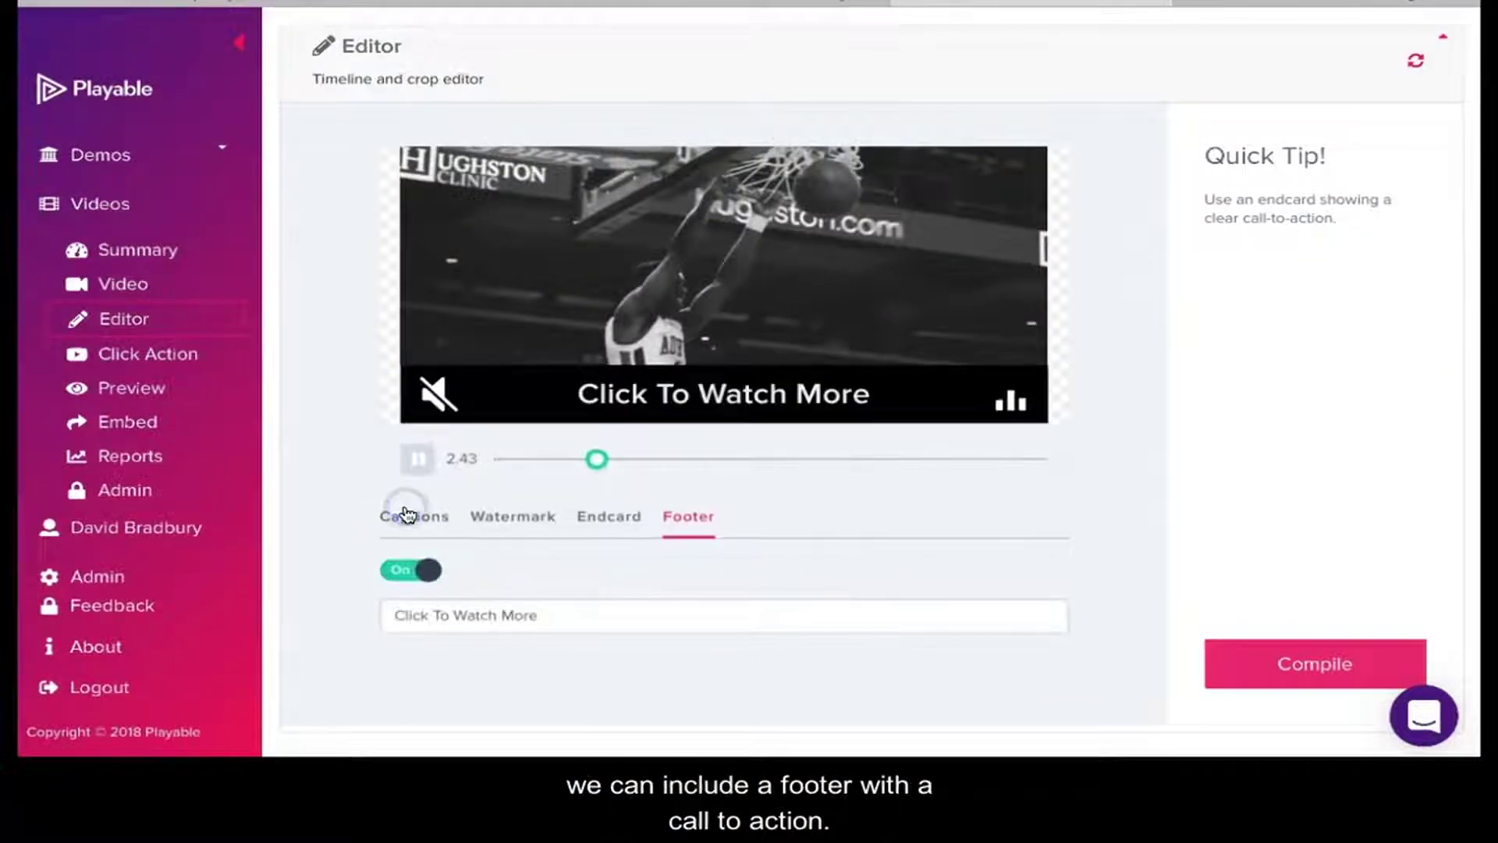
left_click(411, 571)
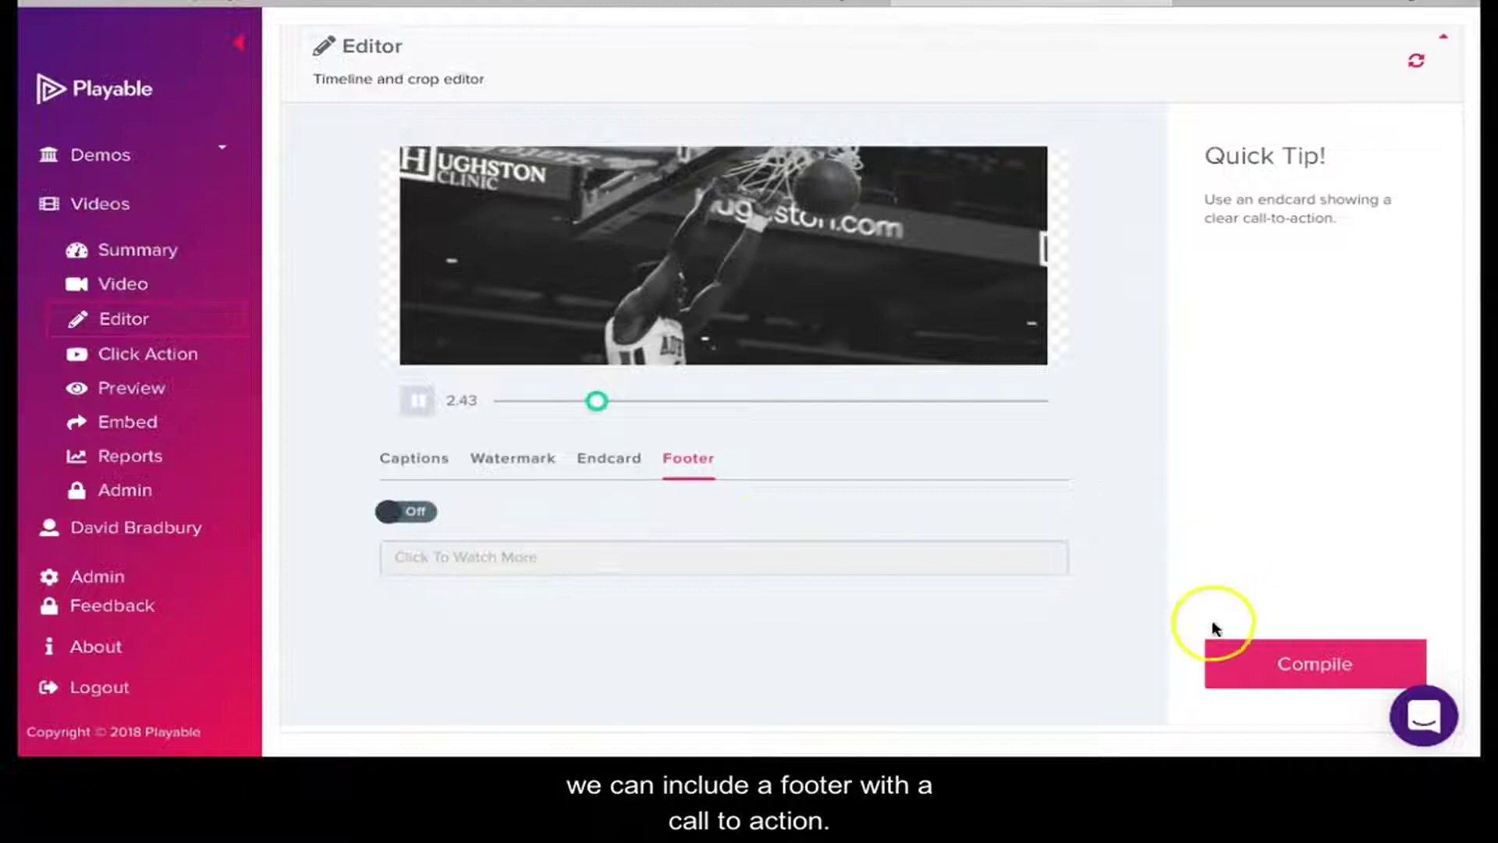
left_click(1219, 671)
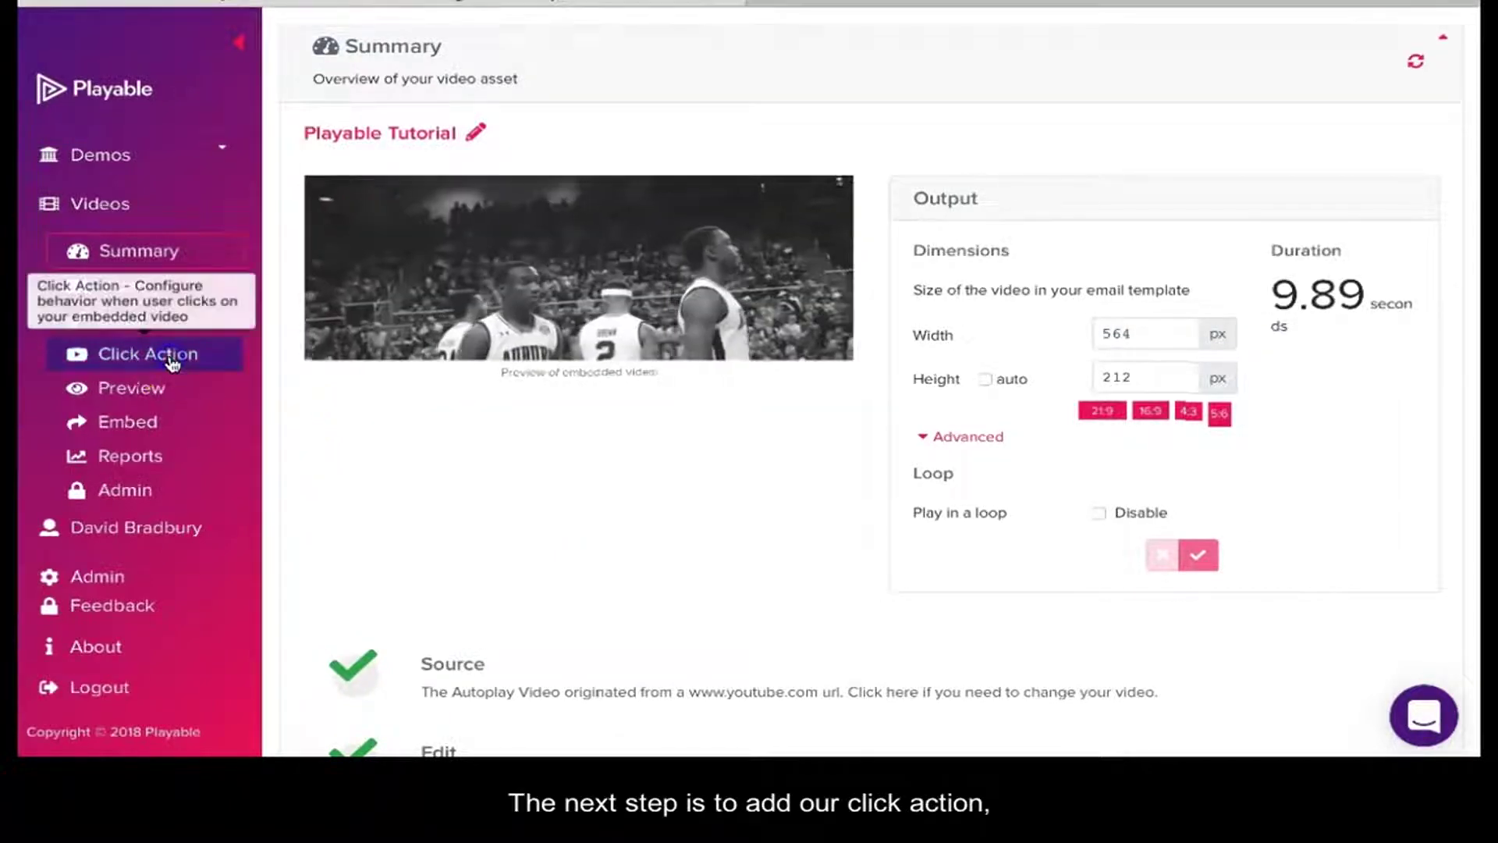
left_click(172, 361)
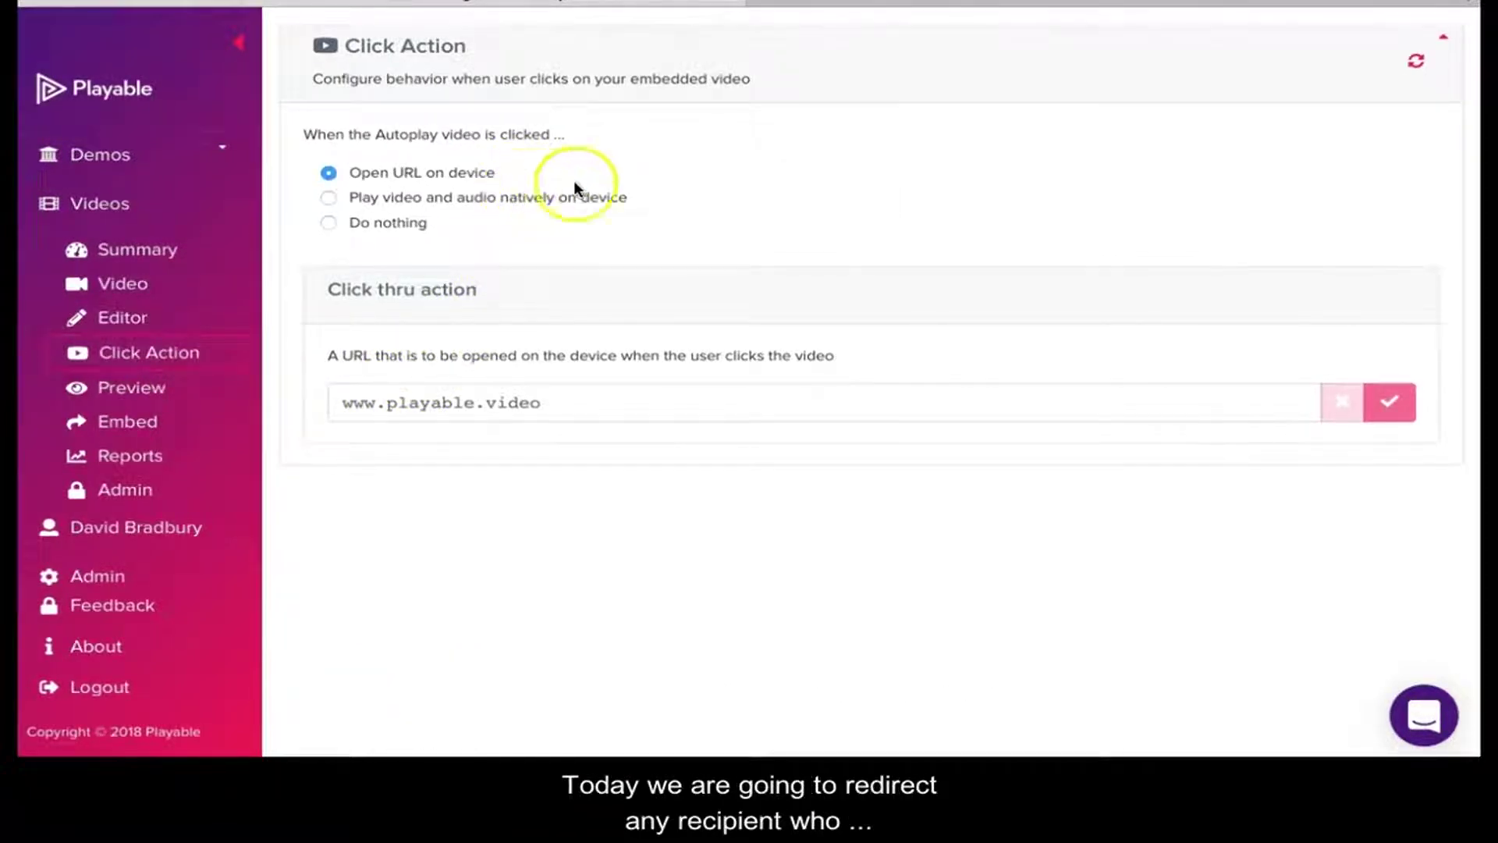
left_click(1191, 10)
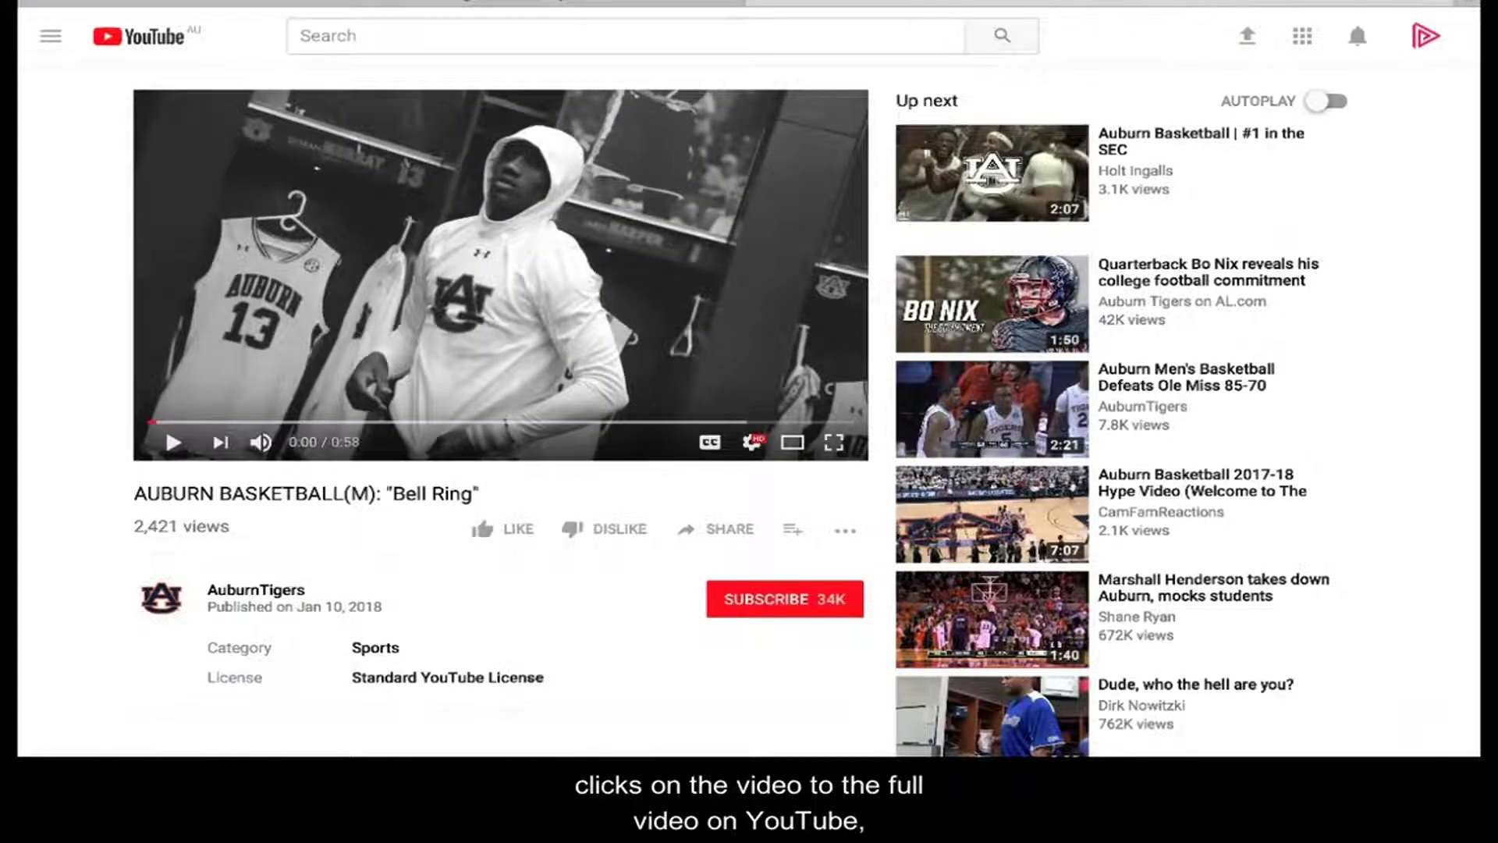
left_click(505, 9)
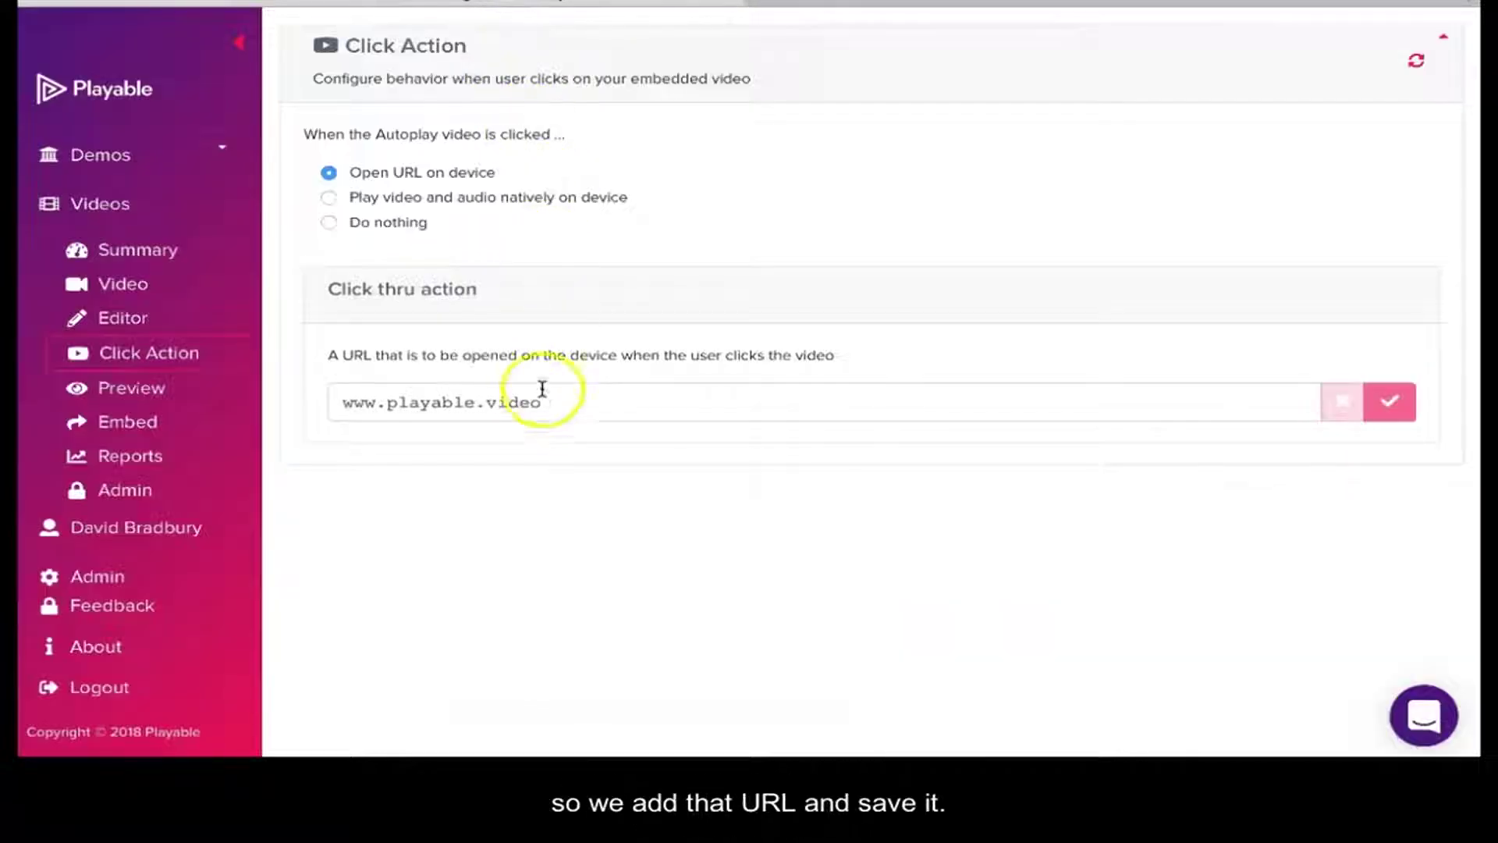
left_click_drag(541, 401, 336, 405)
key("BackSpace")
type("https://www.youtube.com/watch?v=y3knRKxX4xA")
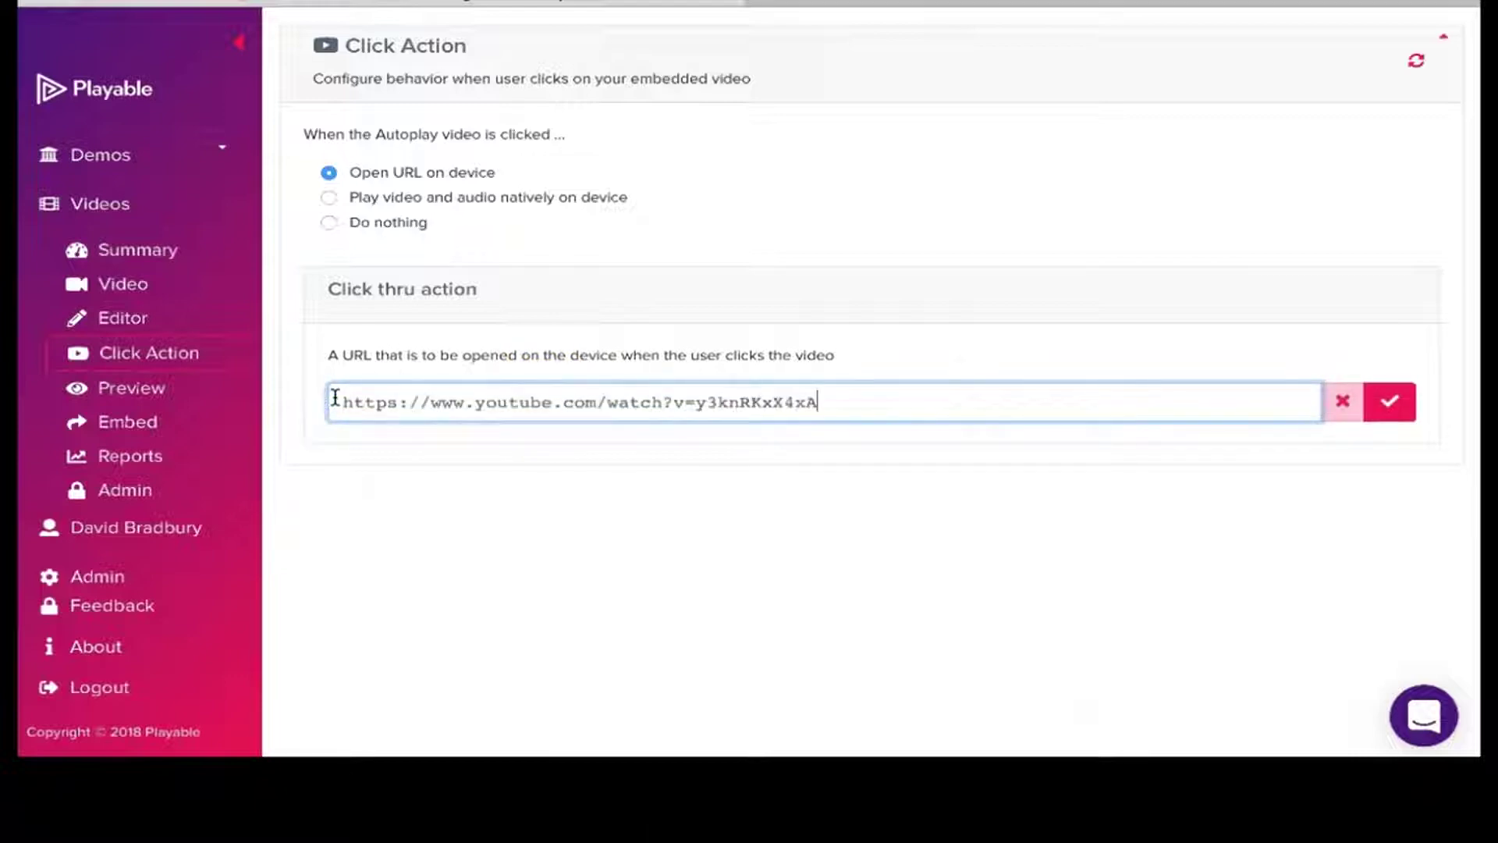
left_click(1387, 403)
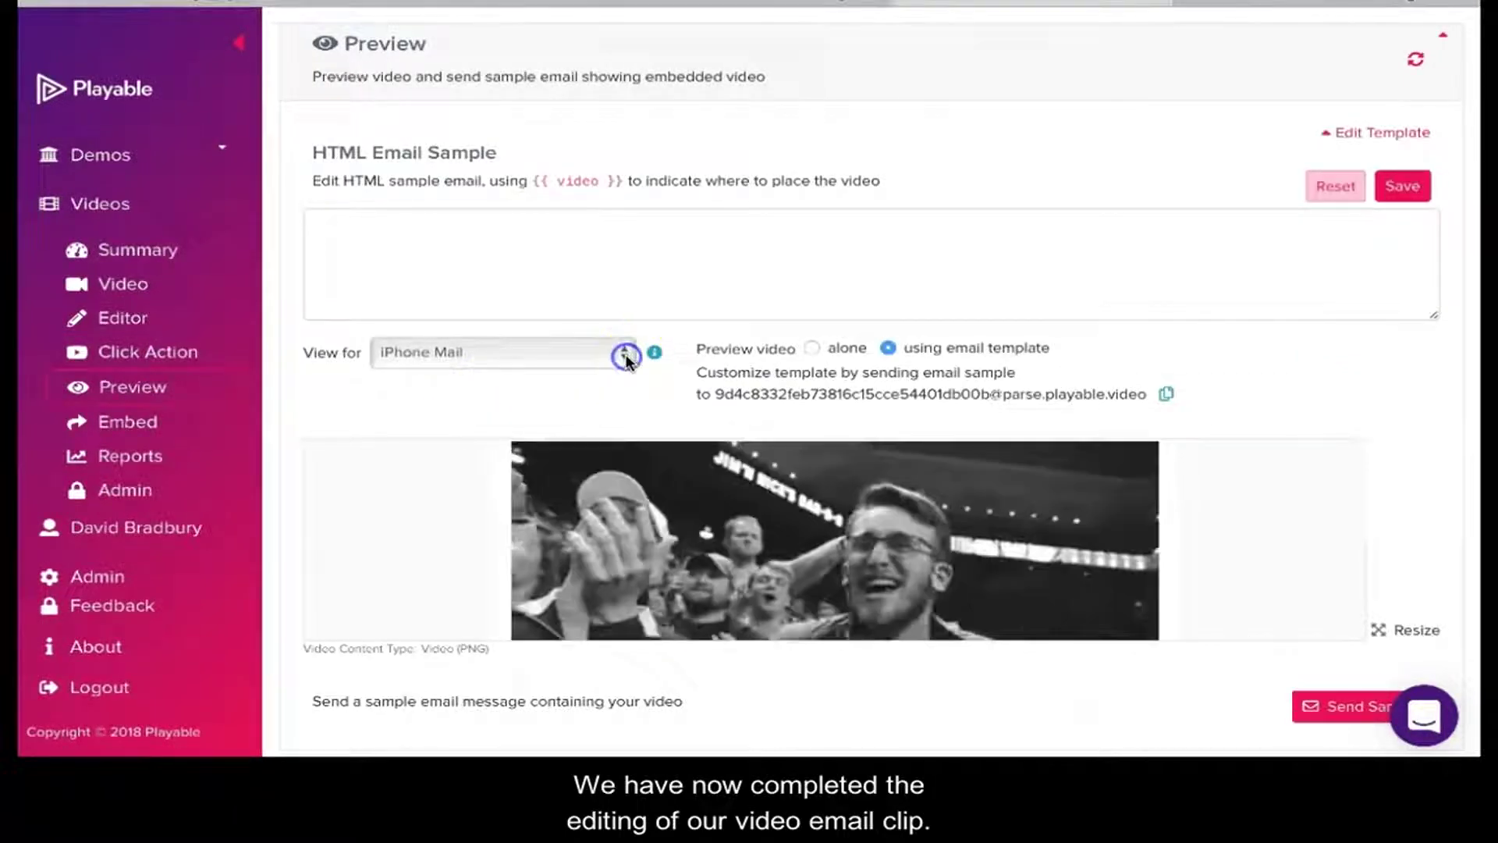
- Render the clip's email preview for Yahoo! Mail (Chrome) and open the Send Sample form
left_click(625, 356)
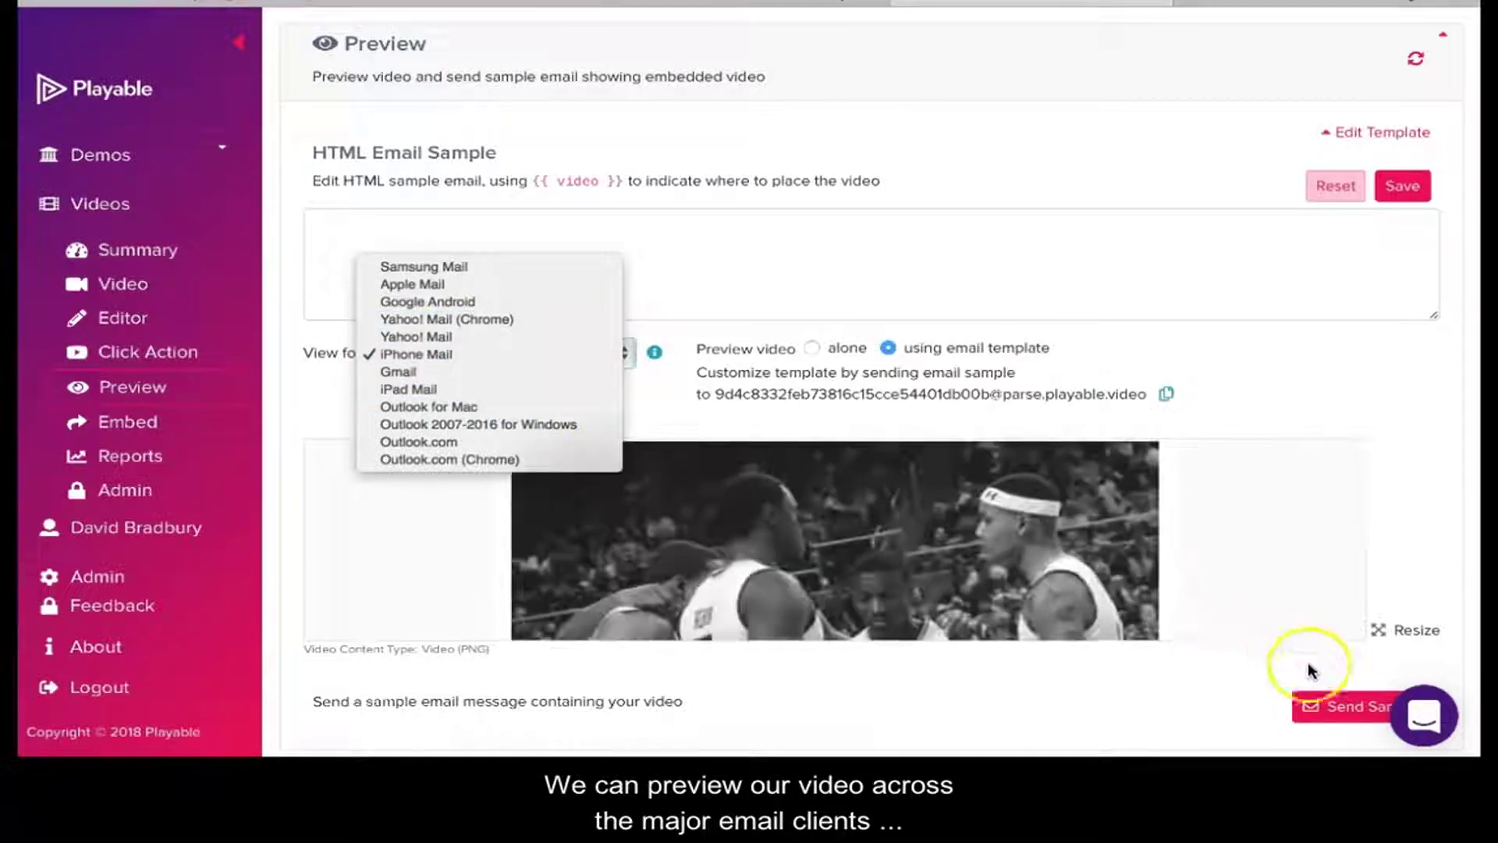
left_click(1347, 708)
left_click(1352, 710)
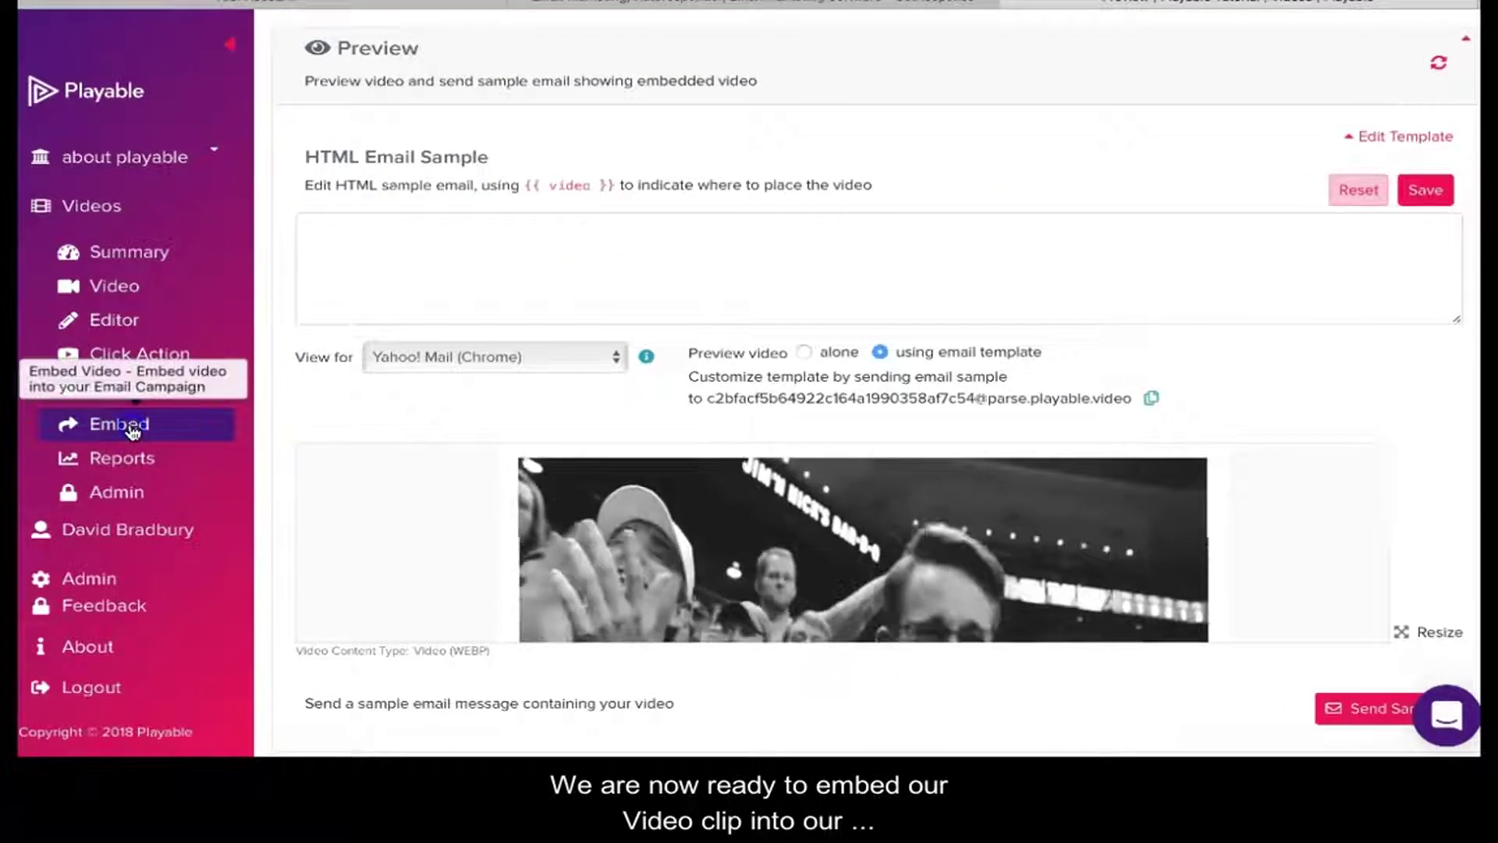
- Copy the clip's embed code with GetResponse as provider and return to the newsletter HTML
left_click(132, 425)
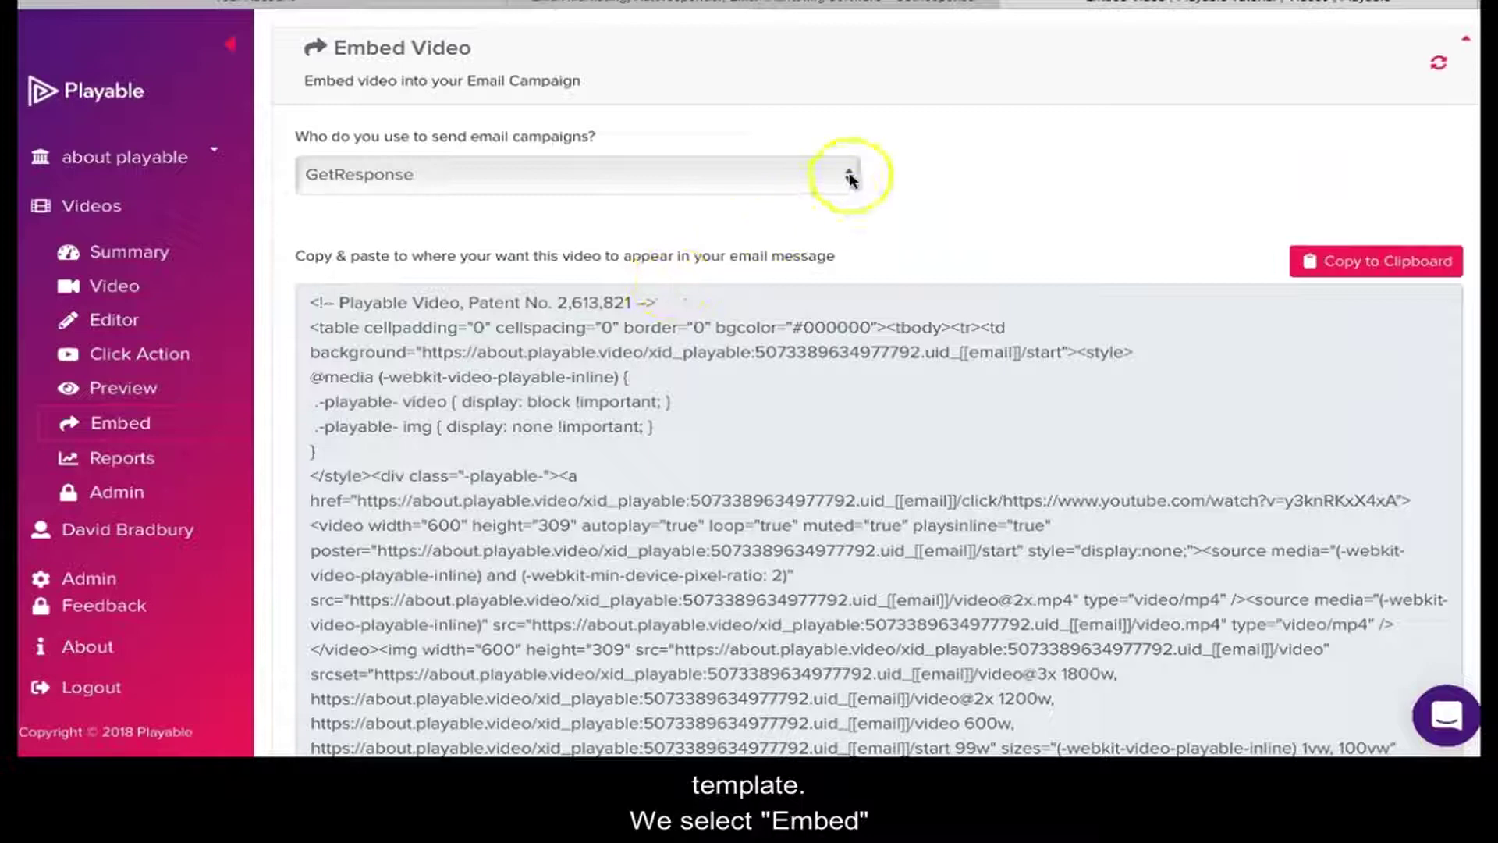
left_click(851, 177)
left_click(820, 178)
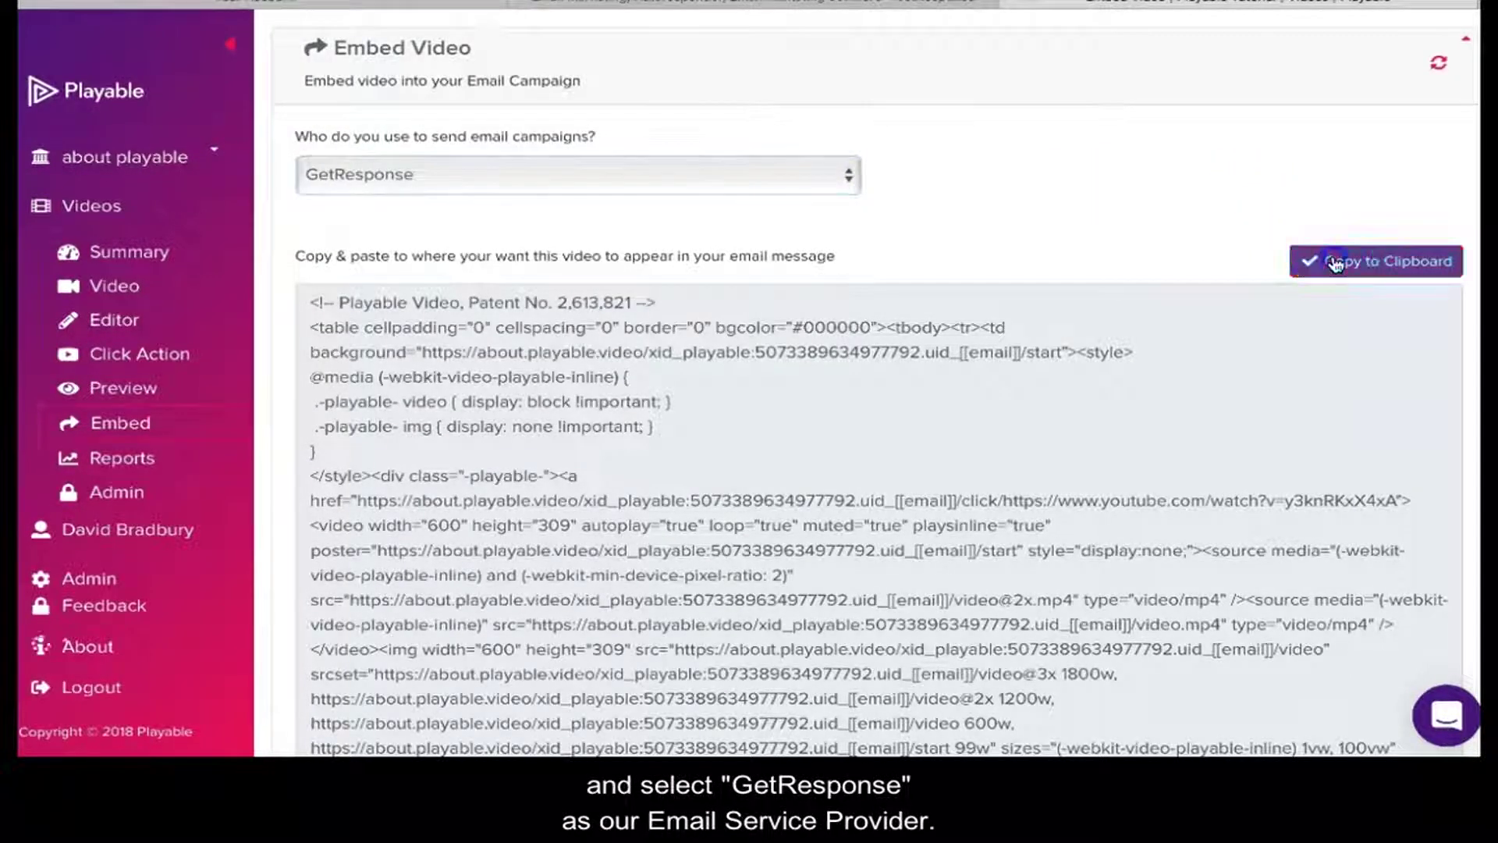
left_click(852, 8)
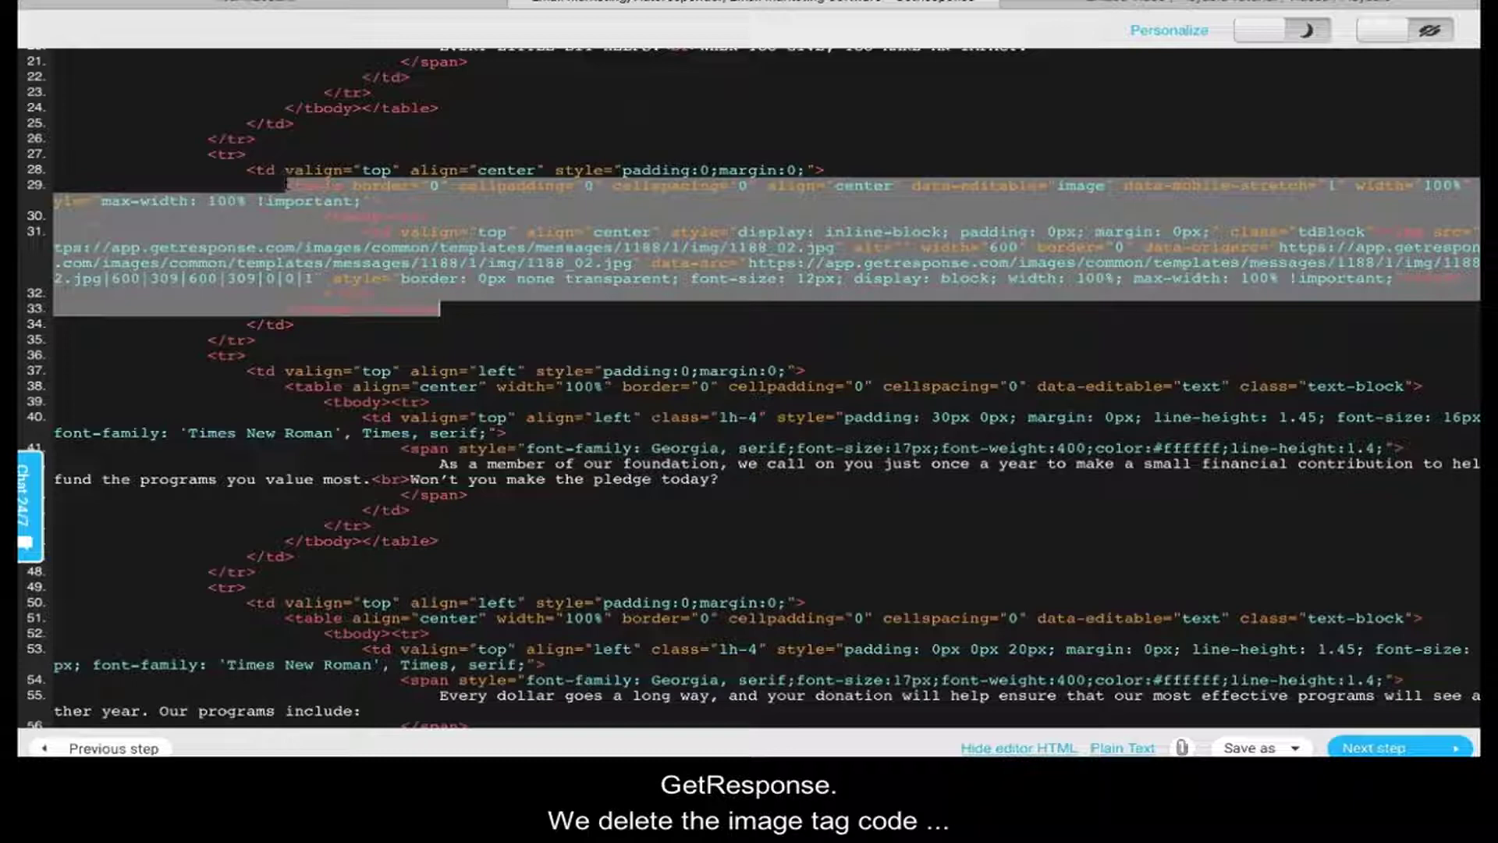
- Replace the hero image table code with the pasted Playable video embed code
key("Delete")
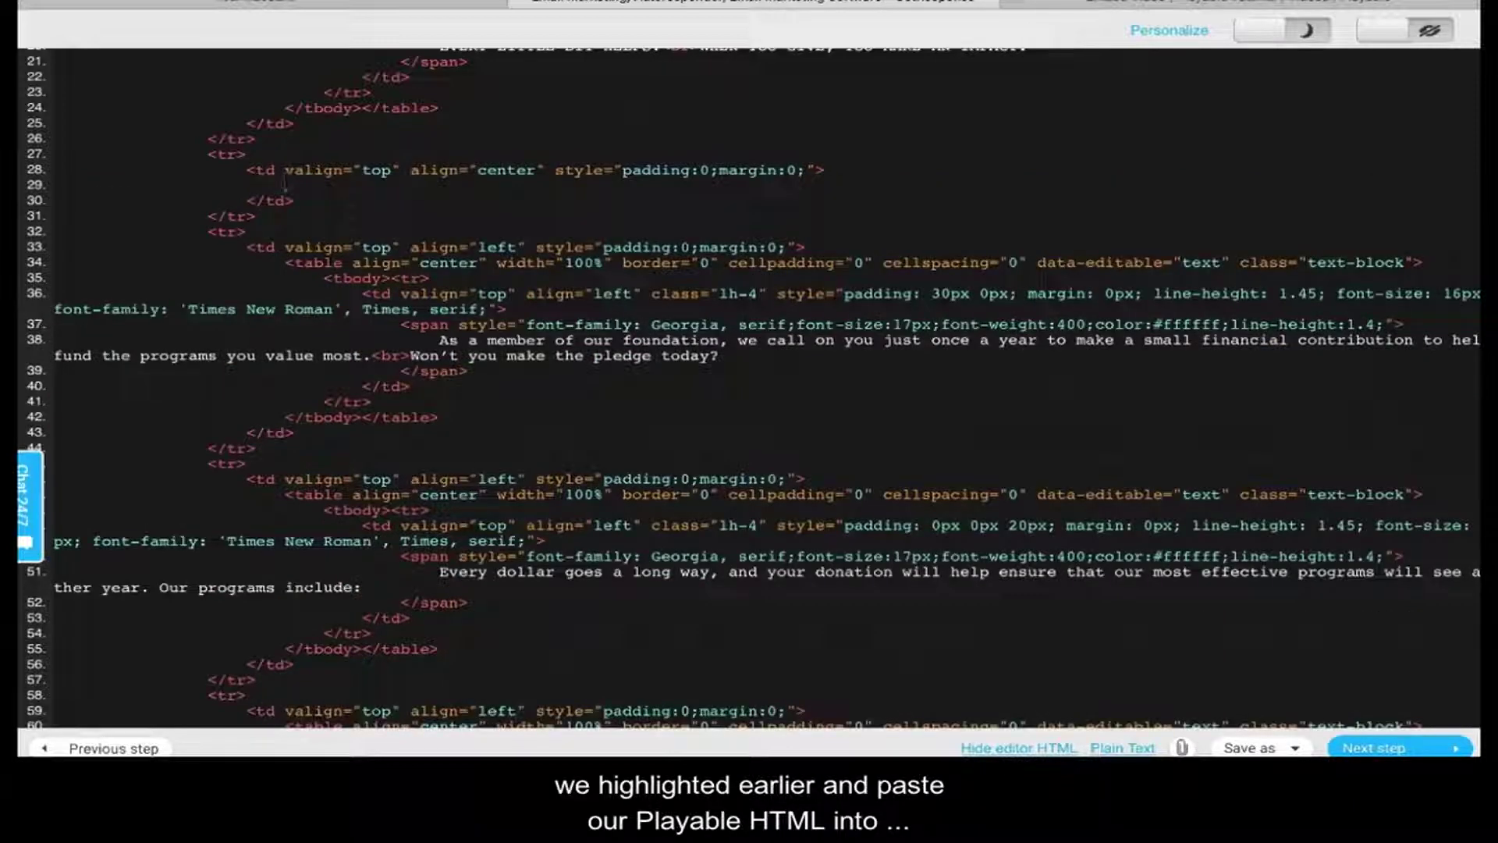
key("ctrl+v")
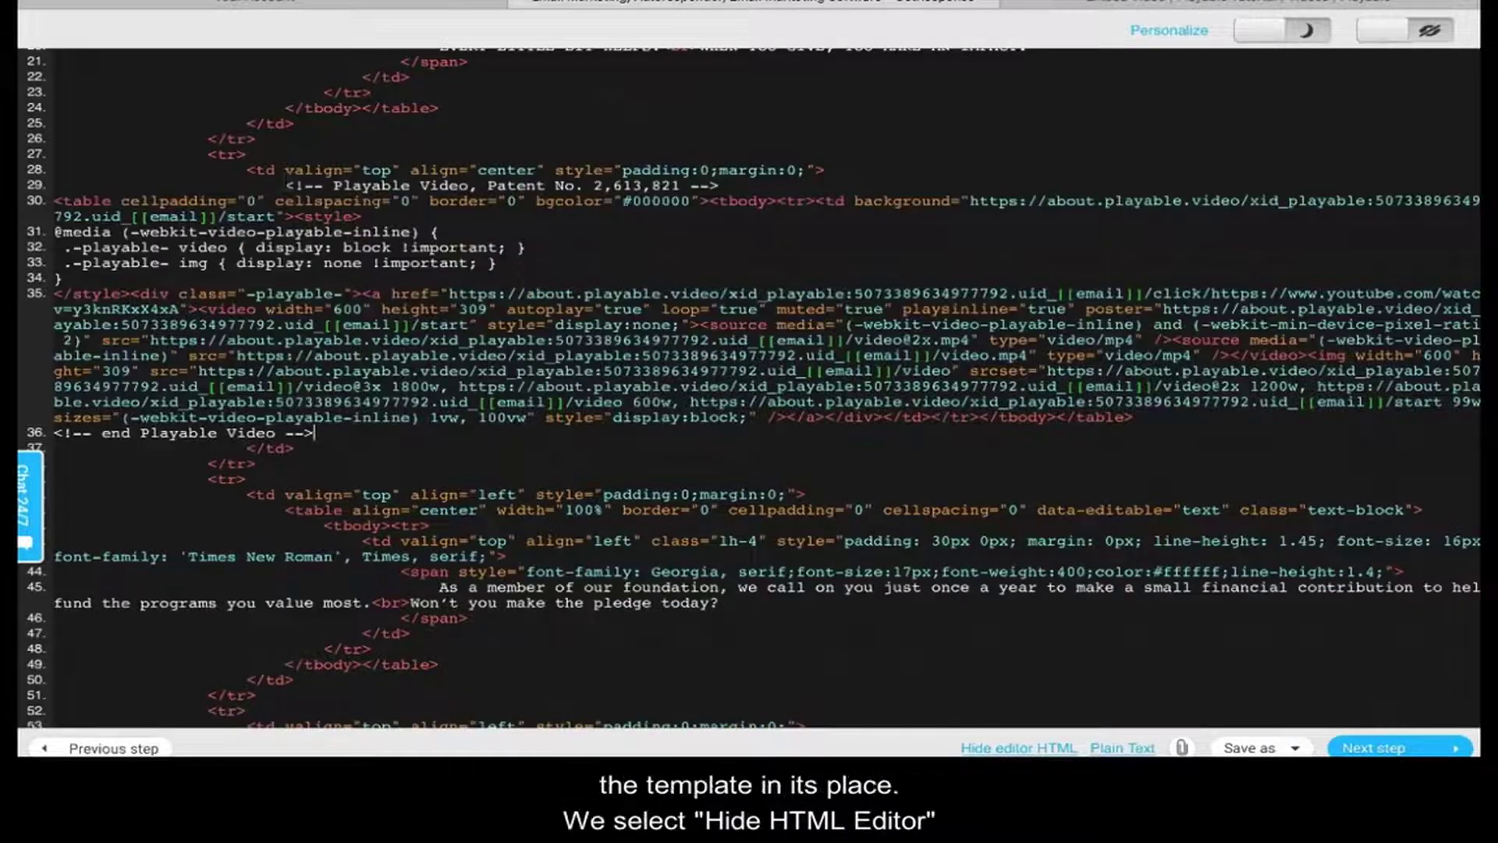
left_click(1034, 748)
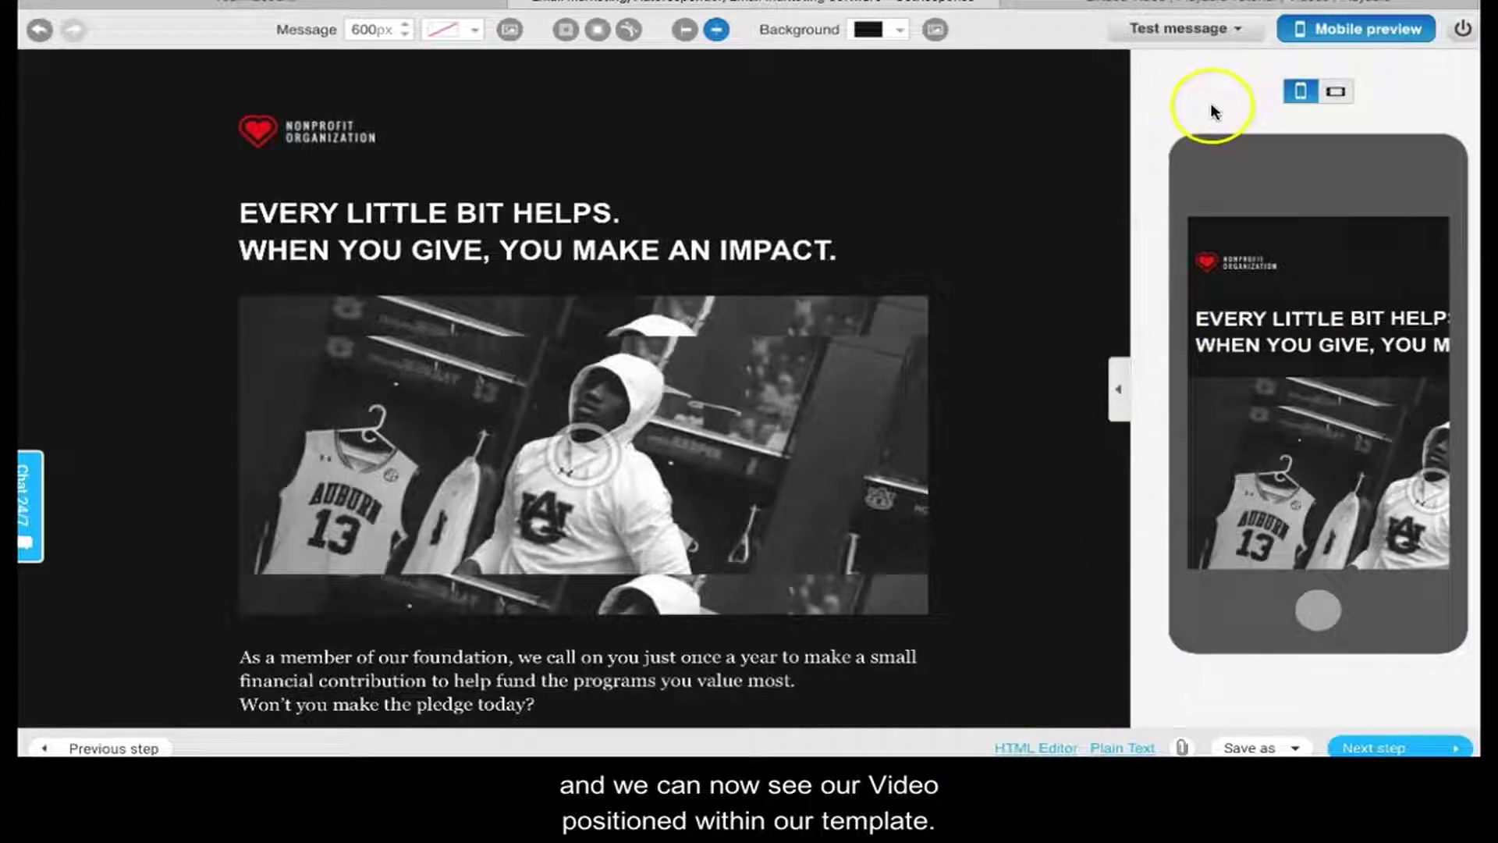
scroll(1077, 161, "down", 2)
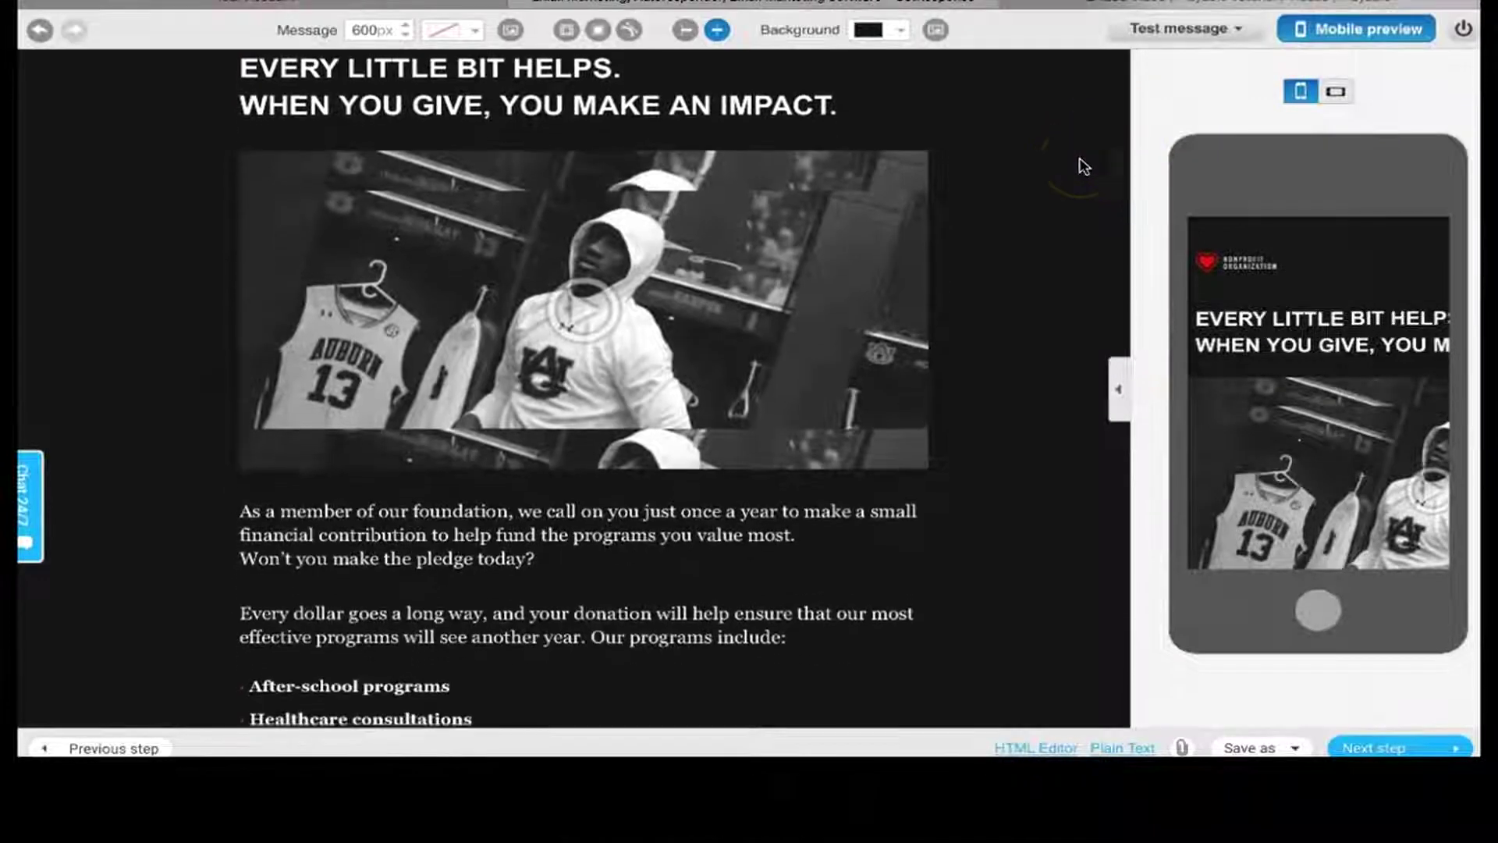
scroll(1084, 166, "up", 1)
scroll(1080, 164, "up", 1)
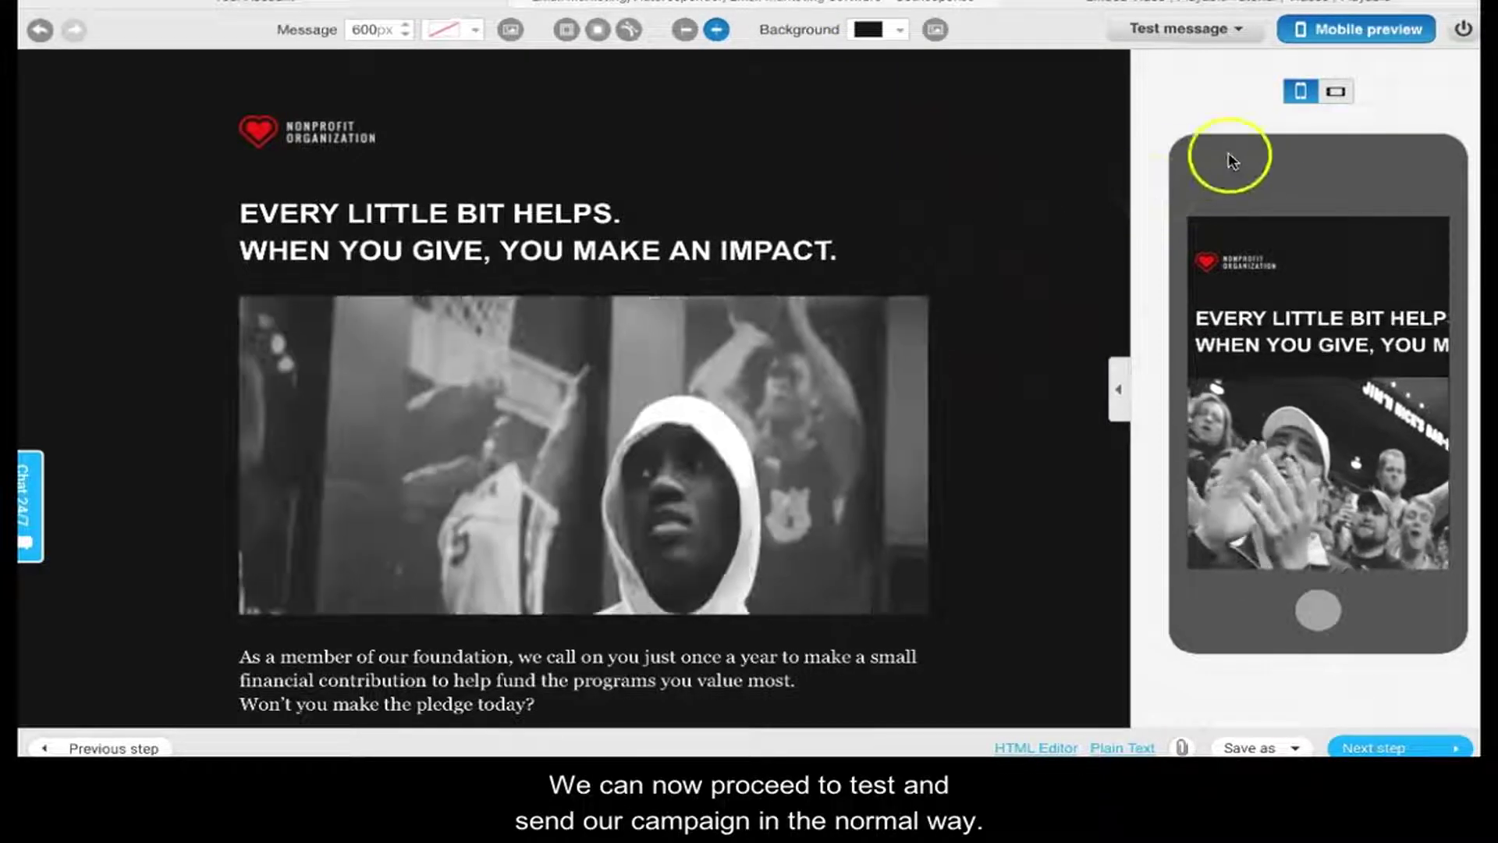
left_click(1341, 94)
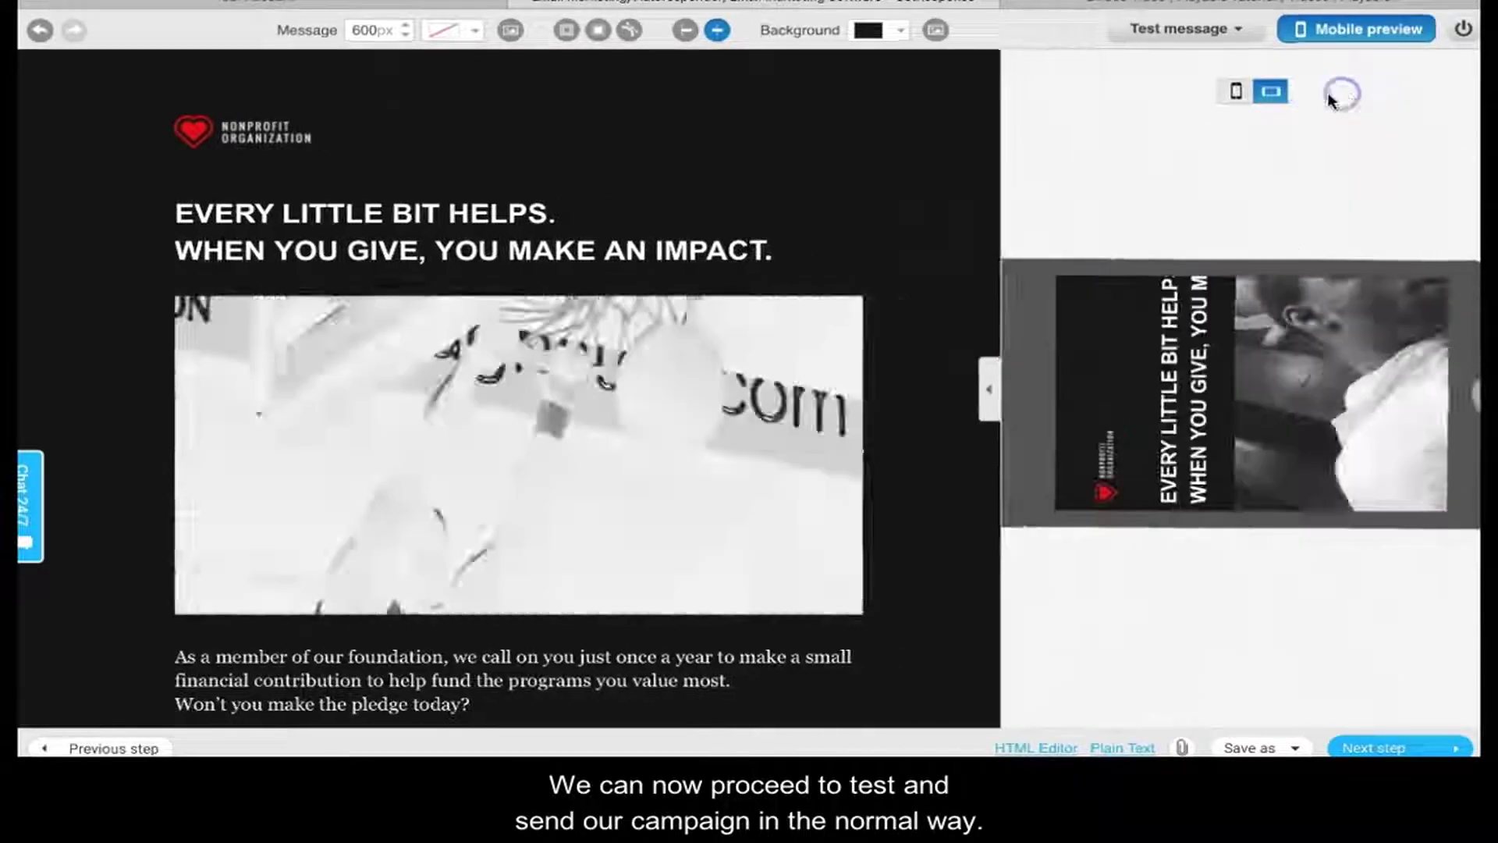
left_click(1177, 92)
left_click(1237, 29)
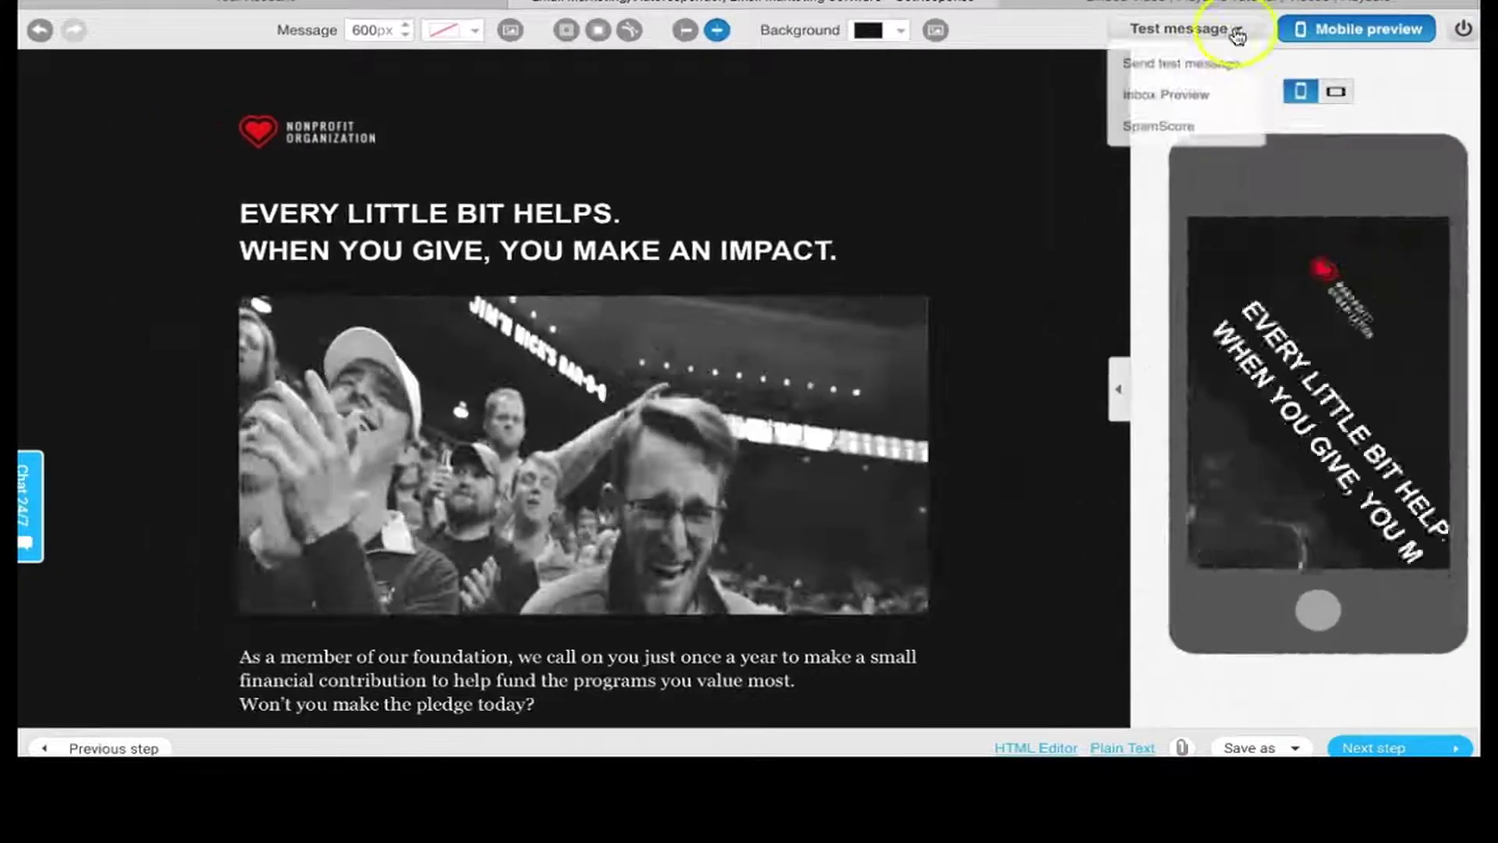